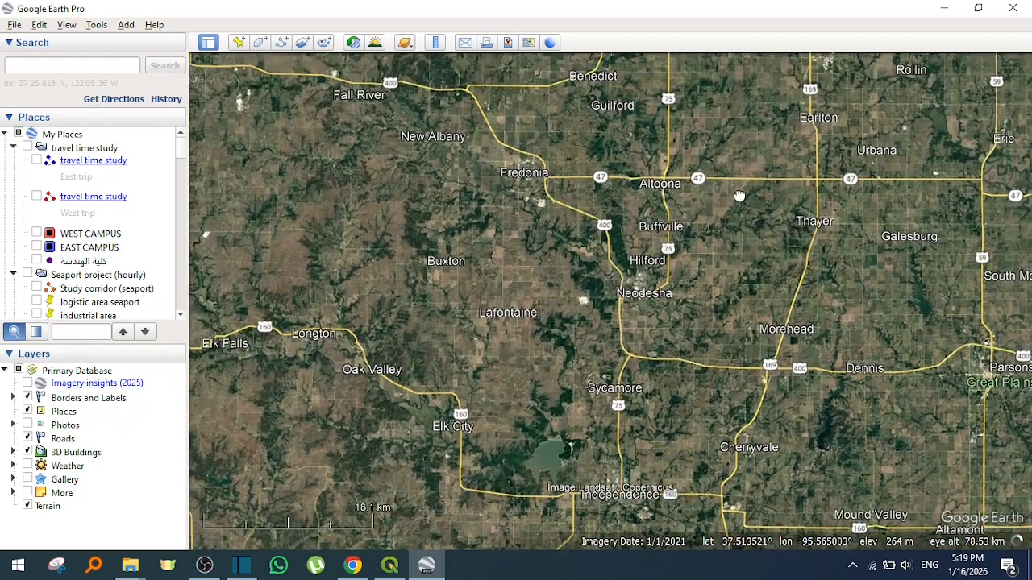
Examine the map area around Neodesha, Altoona and Thayer with the Borders and Labels layer hidden and shown again.
left_click_drag(740, 196, 742, 171)
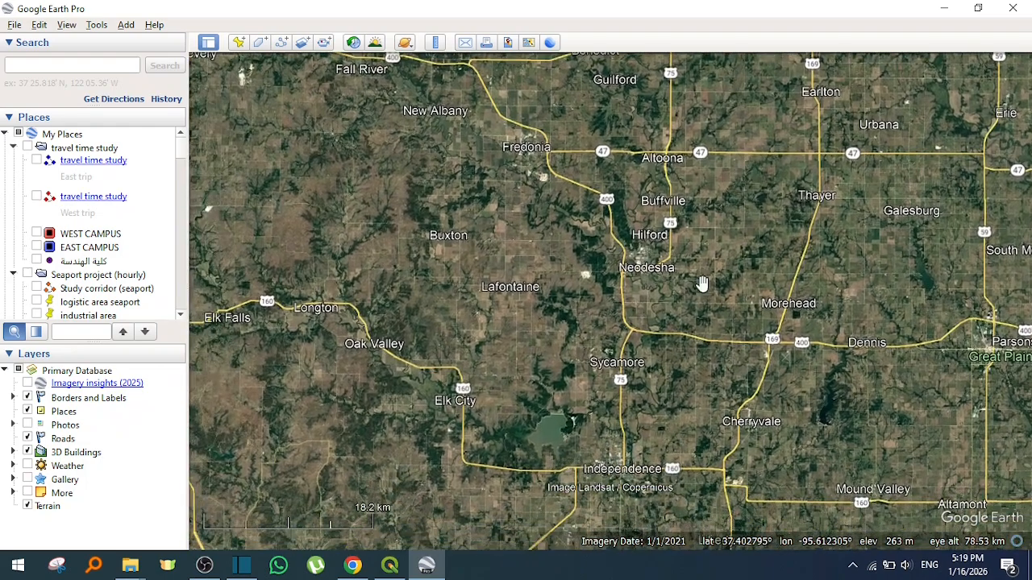
scroll(694, 268, "up", 3)
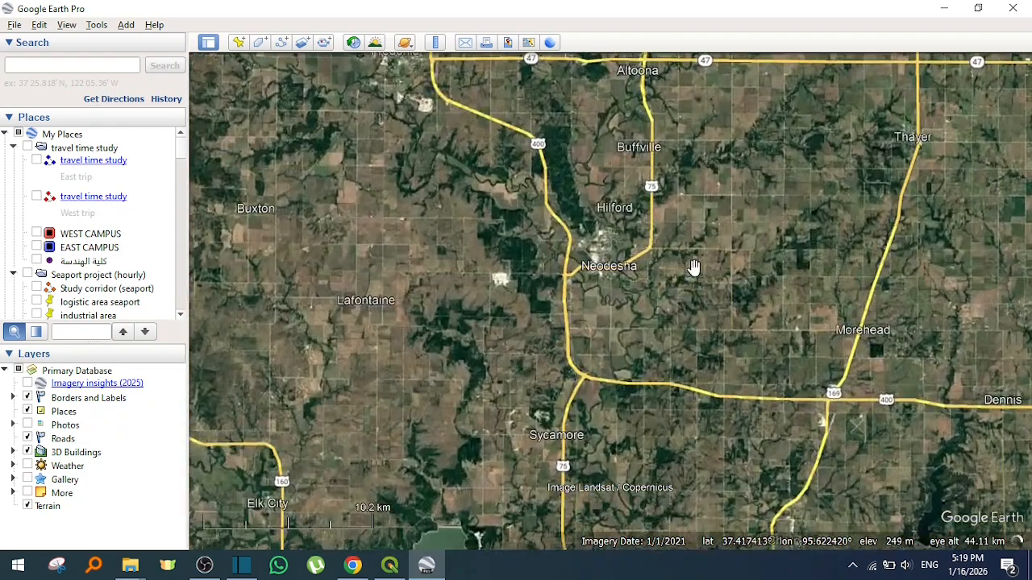
left_click_drag(698, 293, 607, 381)
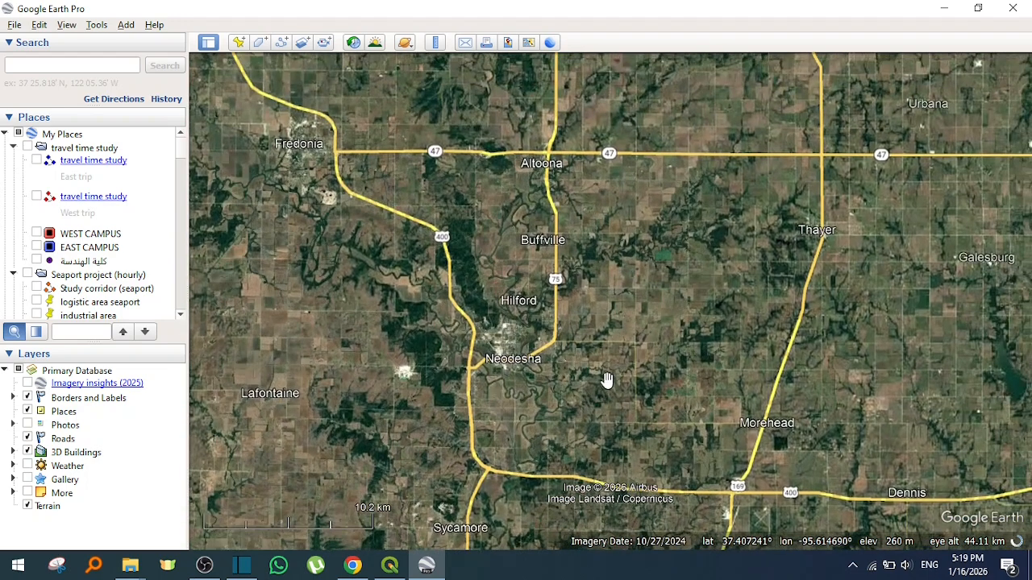
scroll(627, 356, "up", 2)
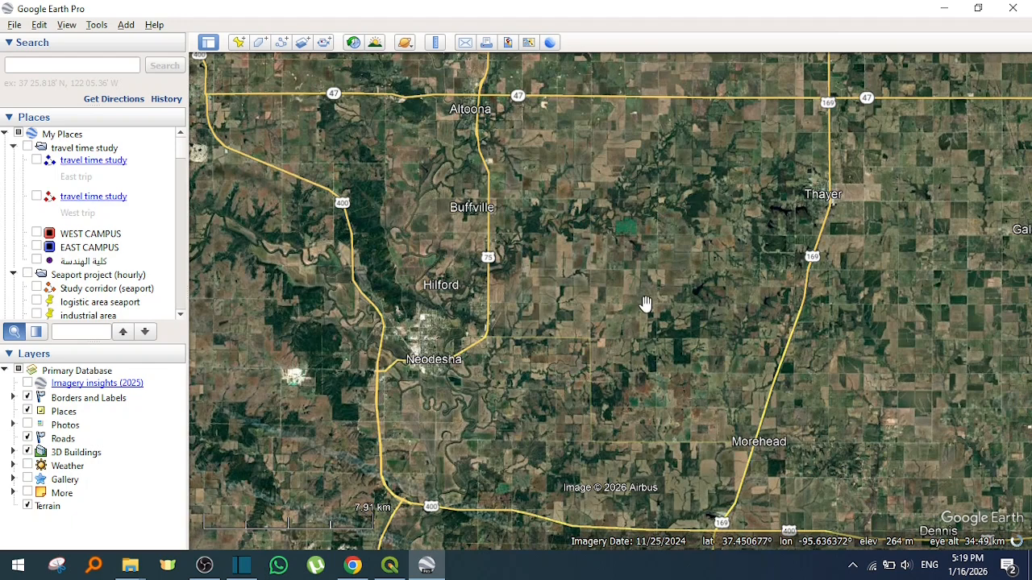
left_click_drag(643, 307, 693, 323)
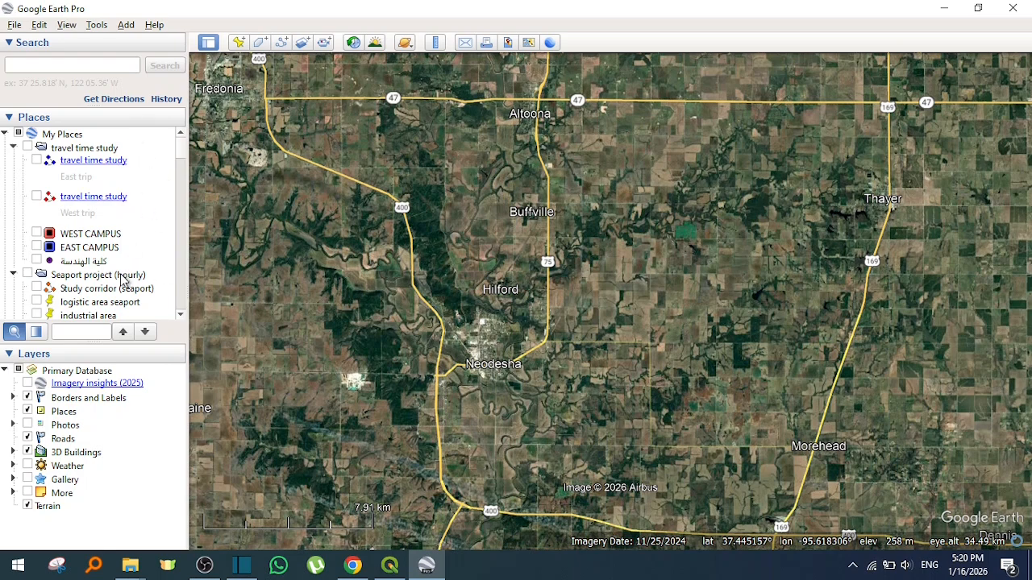
left_click(27, 411)
left_click(27, 399)
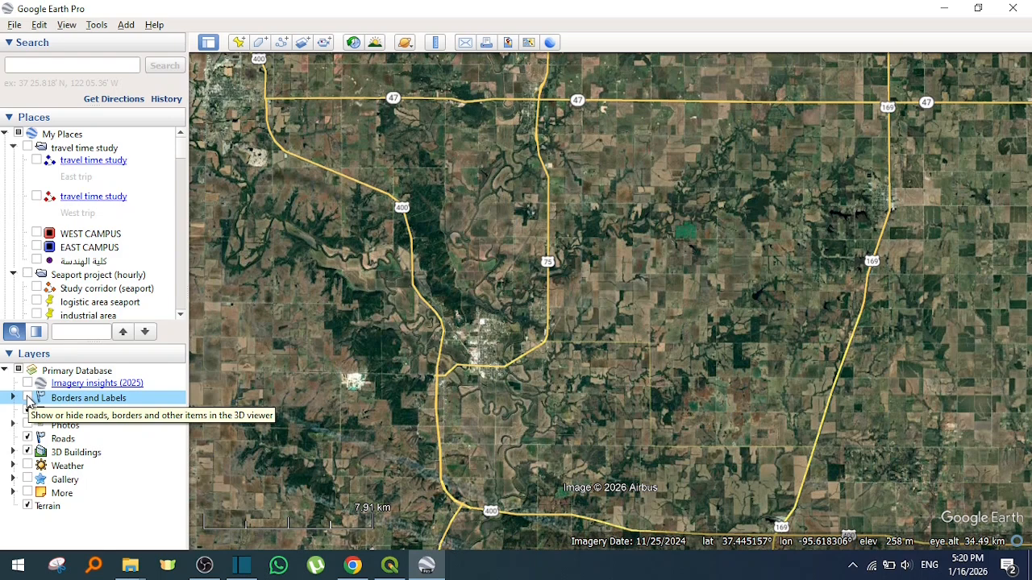
left_click(28, 399)
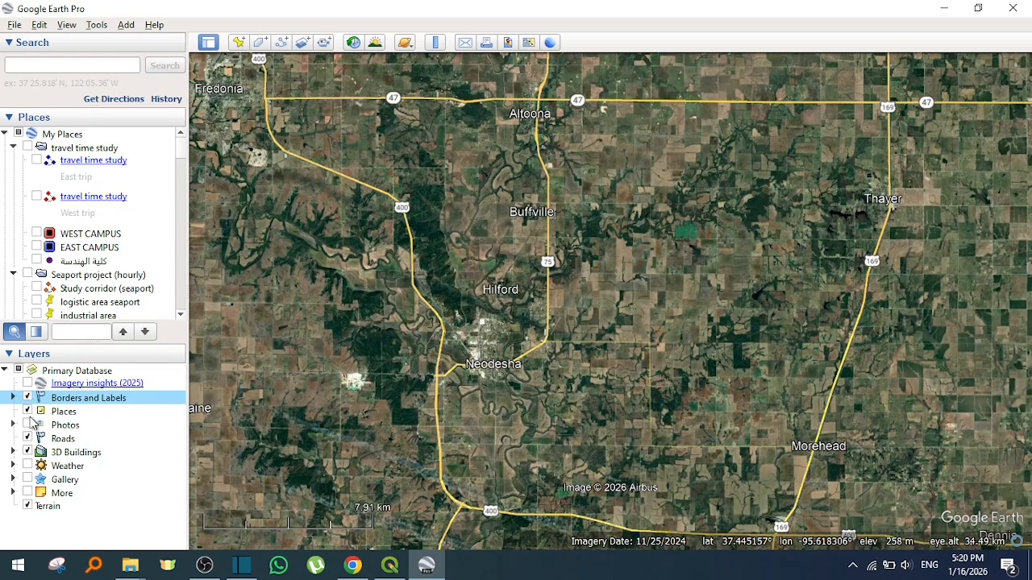
left_click(27, 439)
left_click_drag(823, 252, 791, 241)
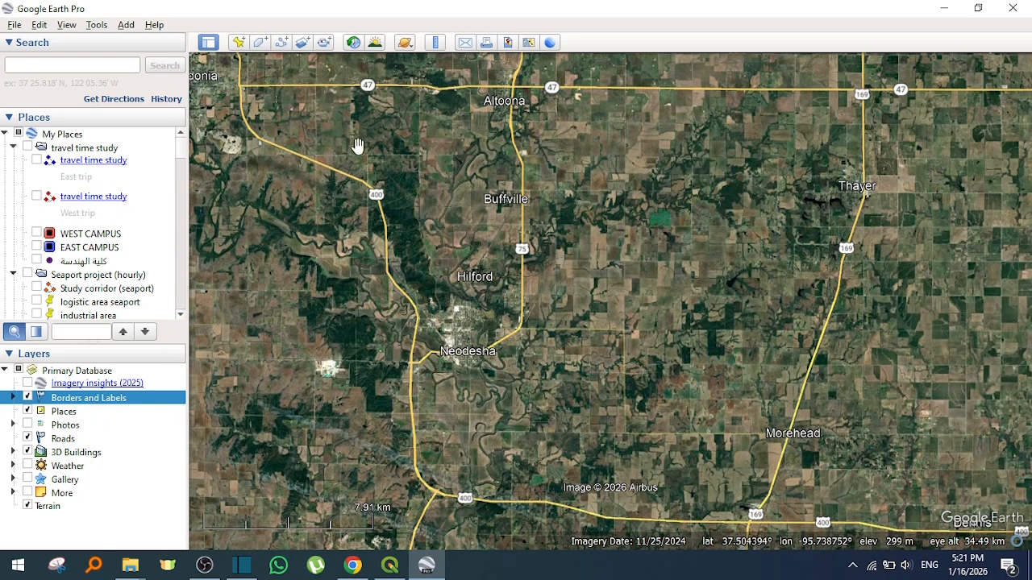
Add a placemark at the junction of highways 47 and 169, north of Thayer, and name it 1.
left_click(238, 44)
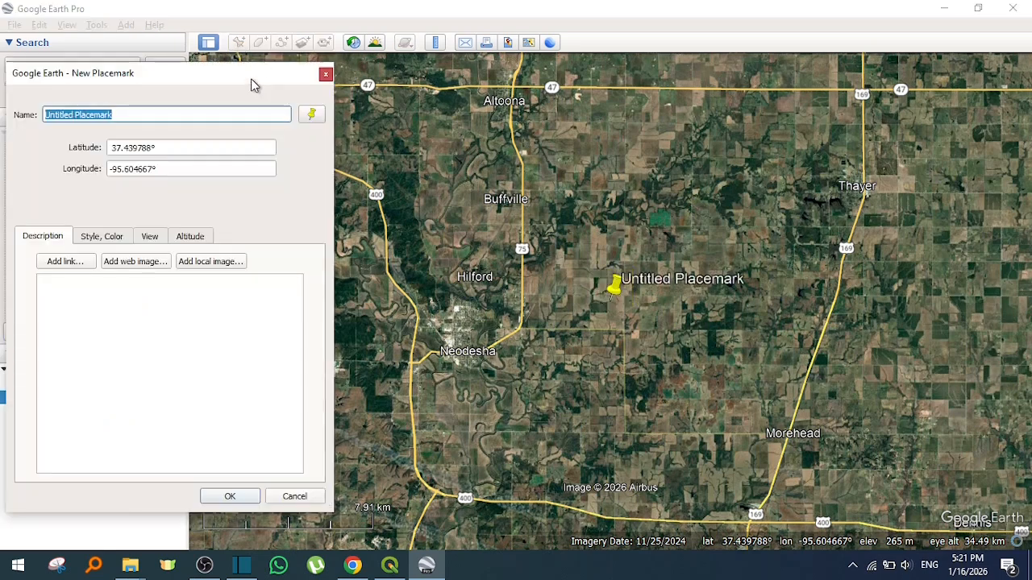
left_click(612, 298)
left_click_drag(613, 298, 863, 96)
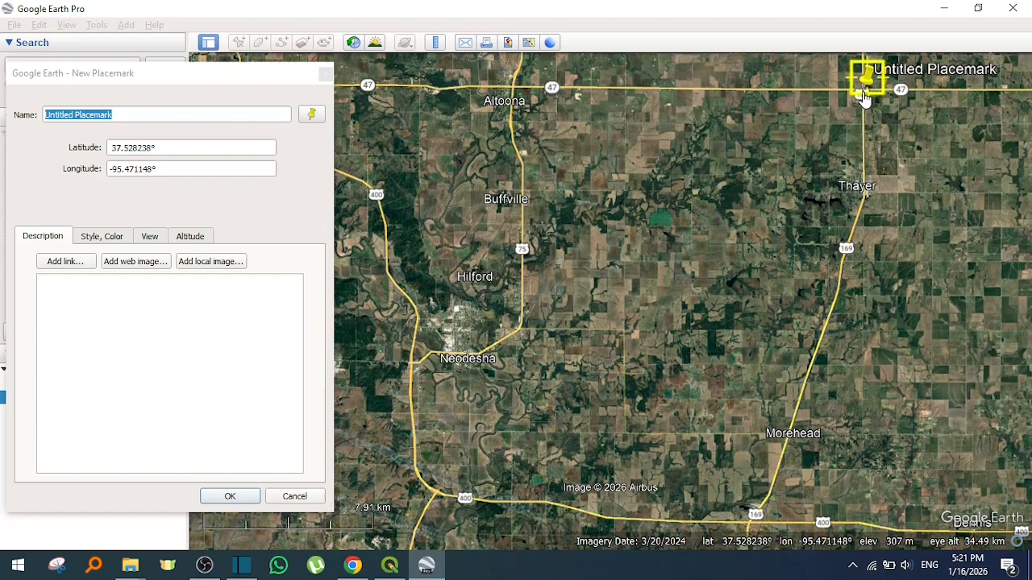
mouse_move(863, 96)
left_mouse_down()
mouse_move(421, 407)
mouse_move(428, 417)
mouse_move(832, 143)
mouse_move(866, 97)
left_mouse_up()
left_click_drag(114, 115, 43, 115)
type("1")
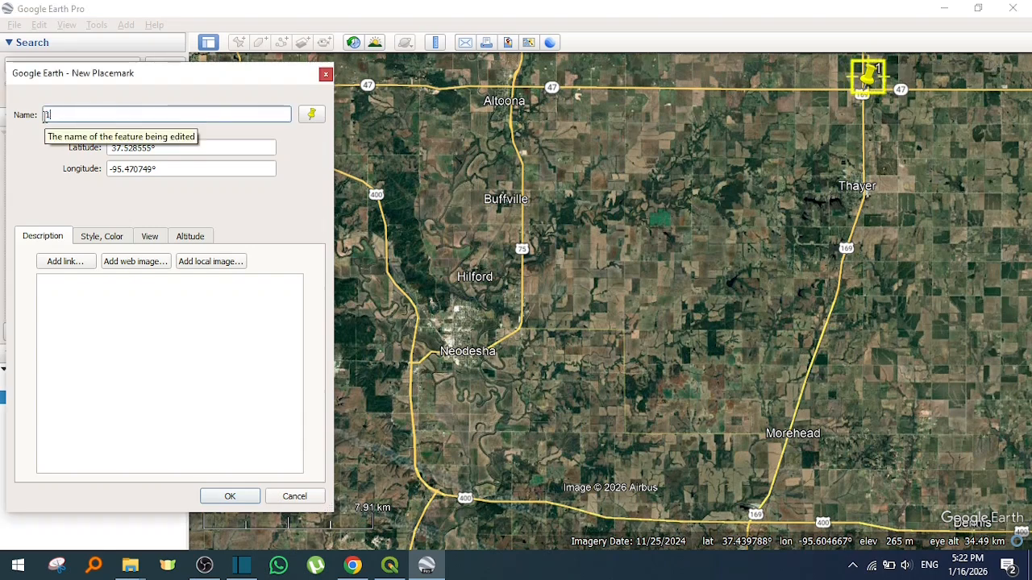
Check the new placemark's style and coordinates, keep its white icon color setting, and save the placemark.
left_click(101, 236)
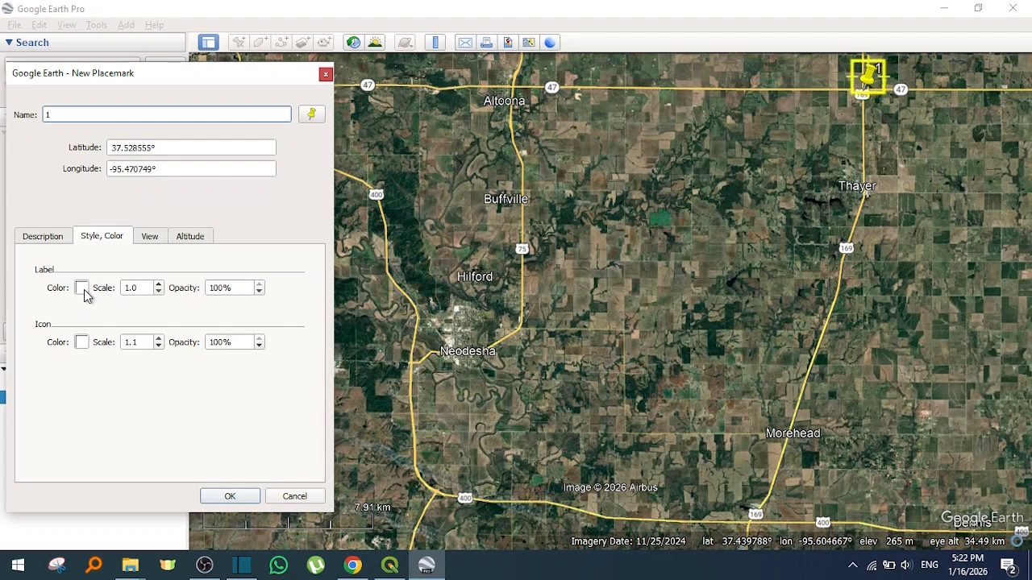
left_click(81, 342)
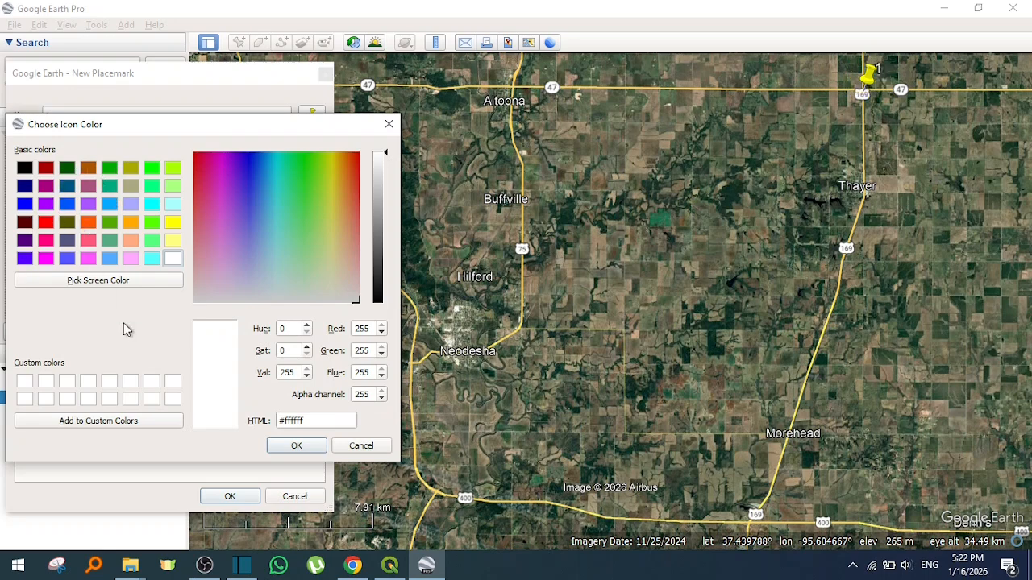
left_click(278, 445)
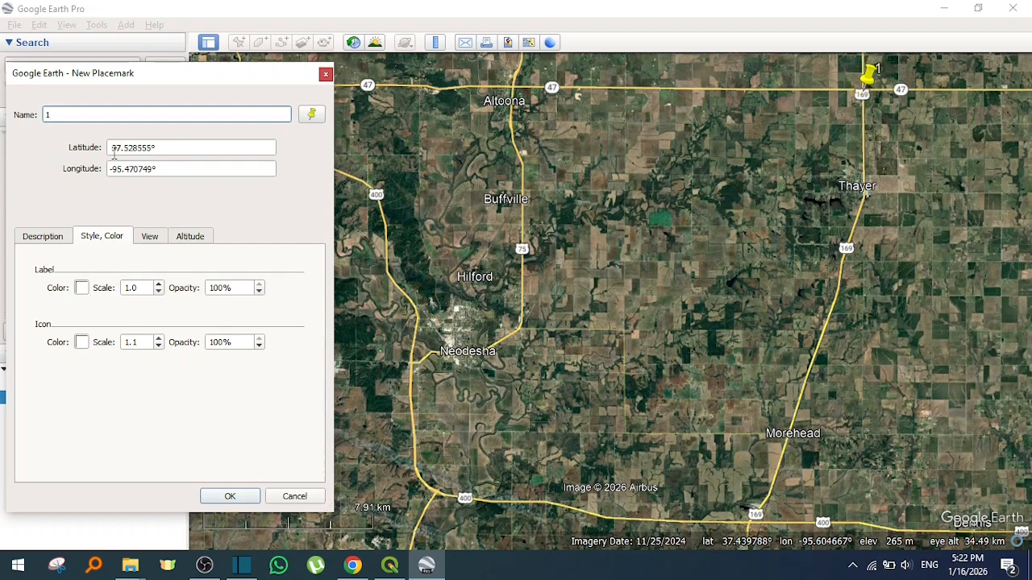
left_click_drag(111, 151, 165, 155)
left_click(169, 170)
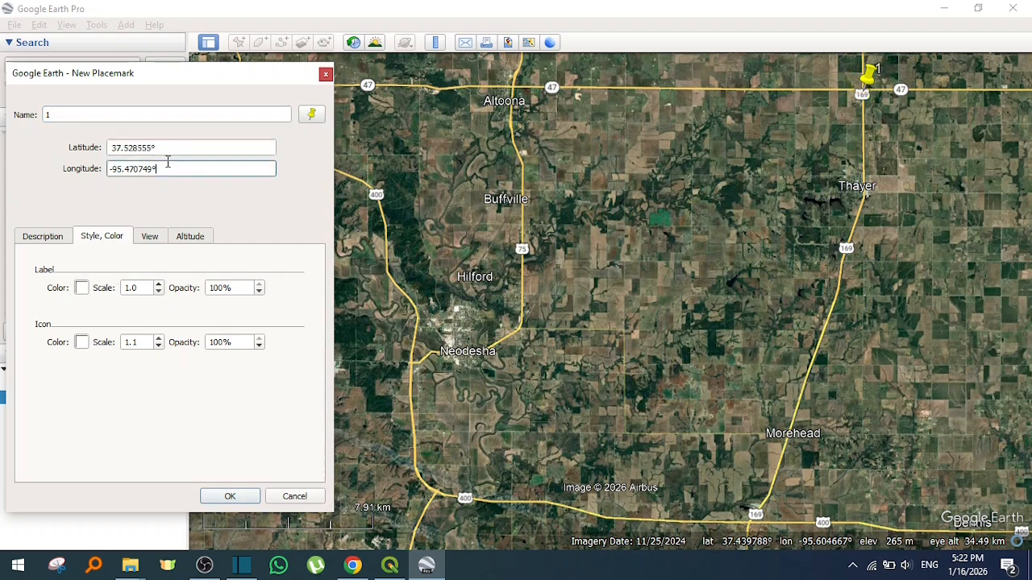
left_click(220, 495)
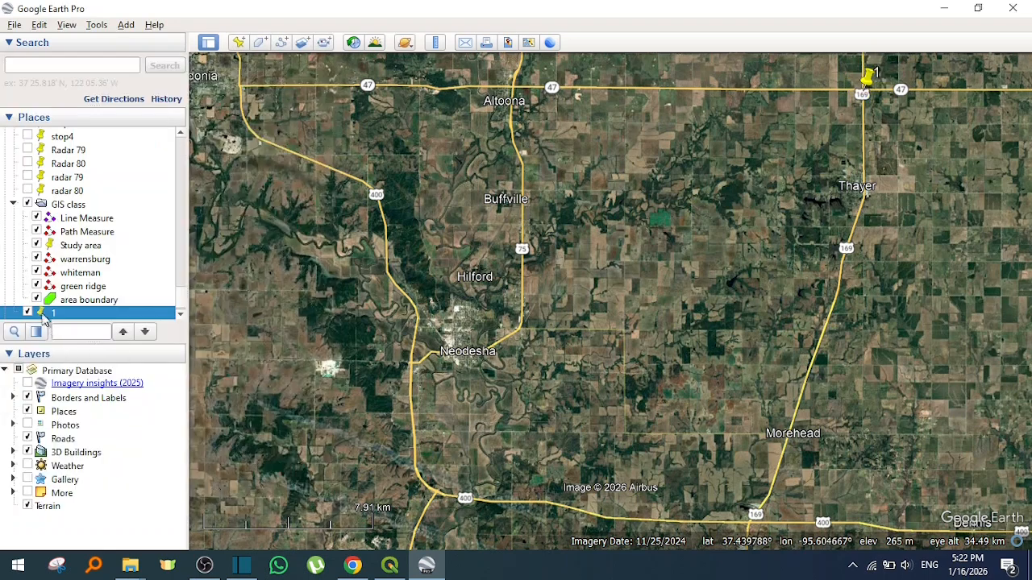
Hide the GIS class folder with all its paths and boundaries from the map.
left_click(29, 205)
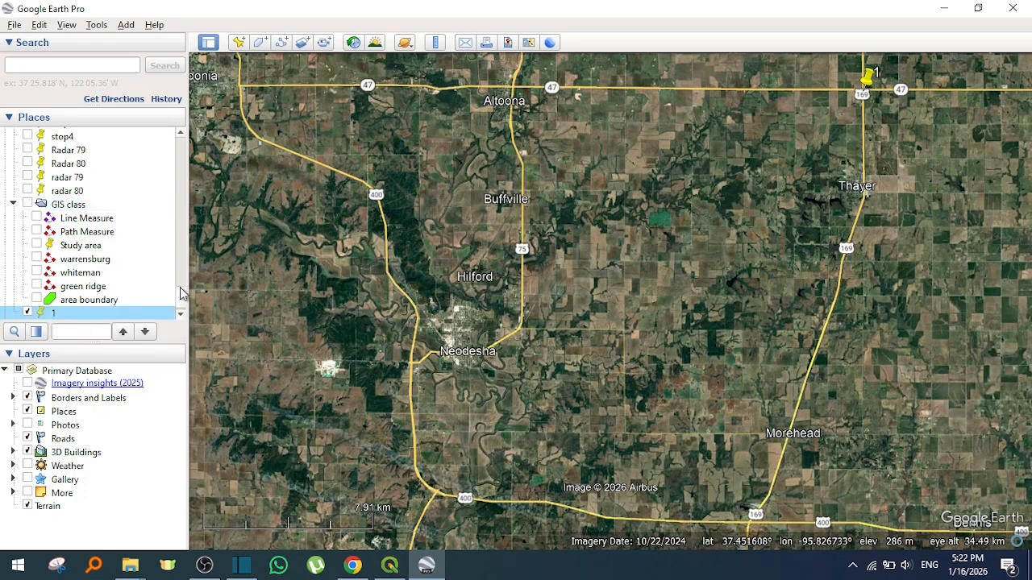
left_click(182, 313)
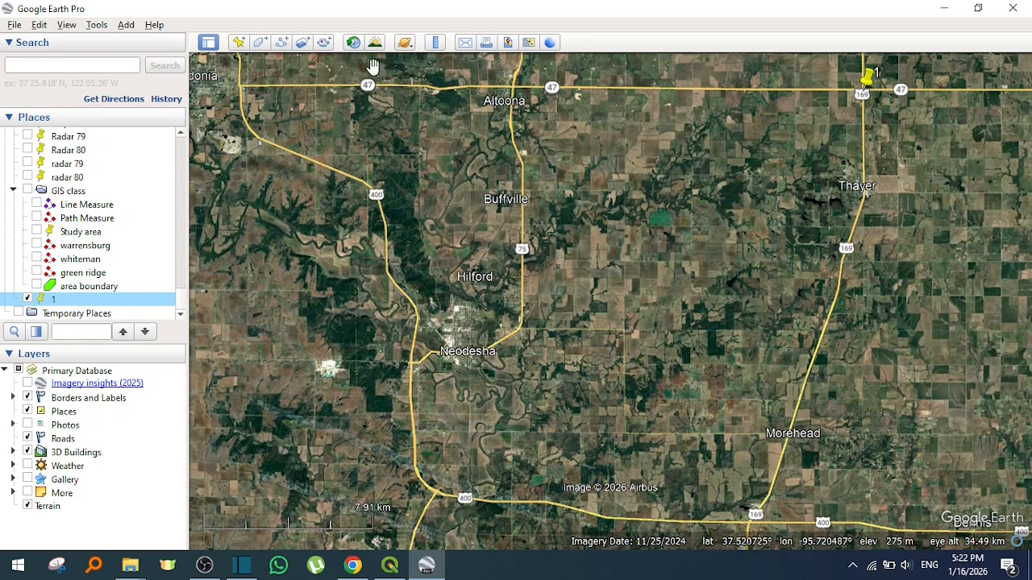
Add a placemark named 2 at Altoona, where highways 47 and 75 meet, and save it.
left_click(238, 45)
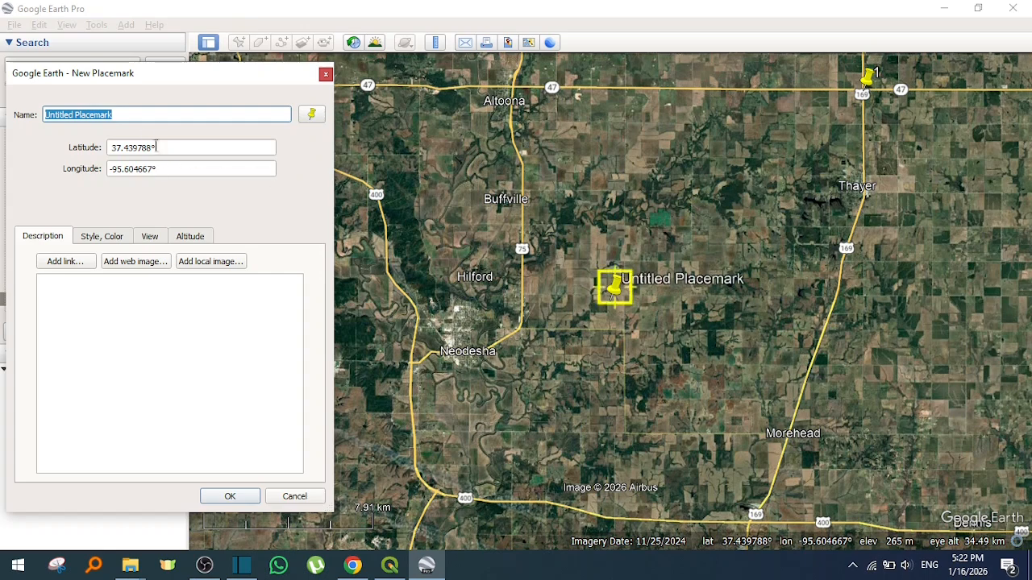
type("2")
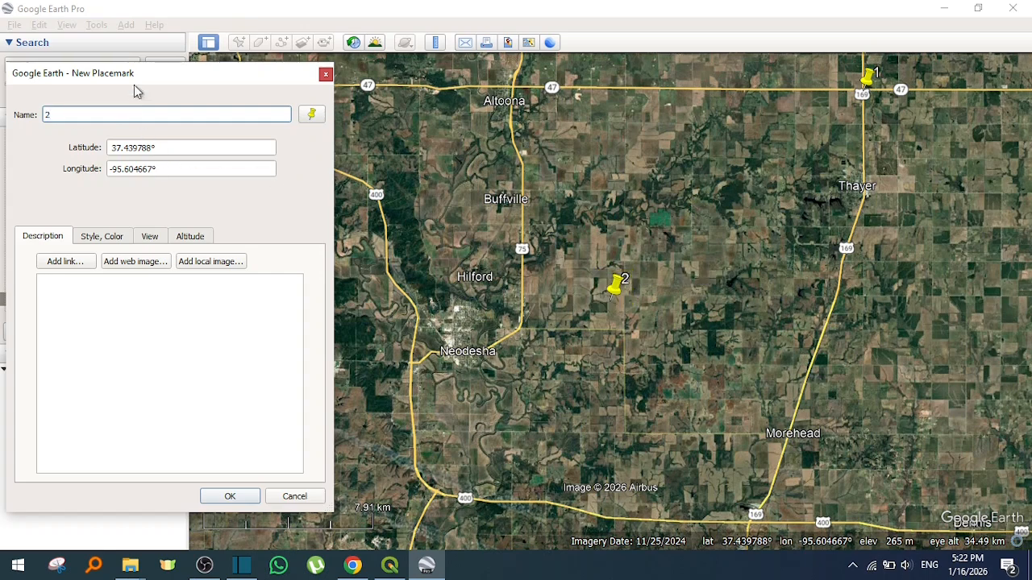
left_click_drag(614, 286, 515, 96)
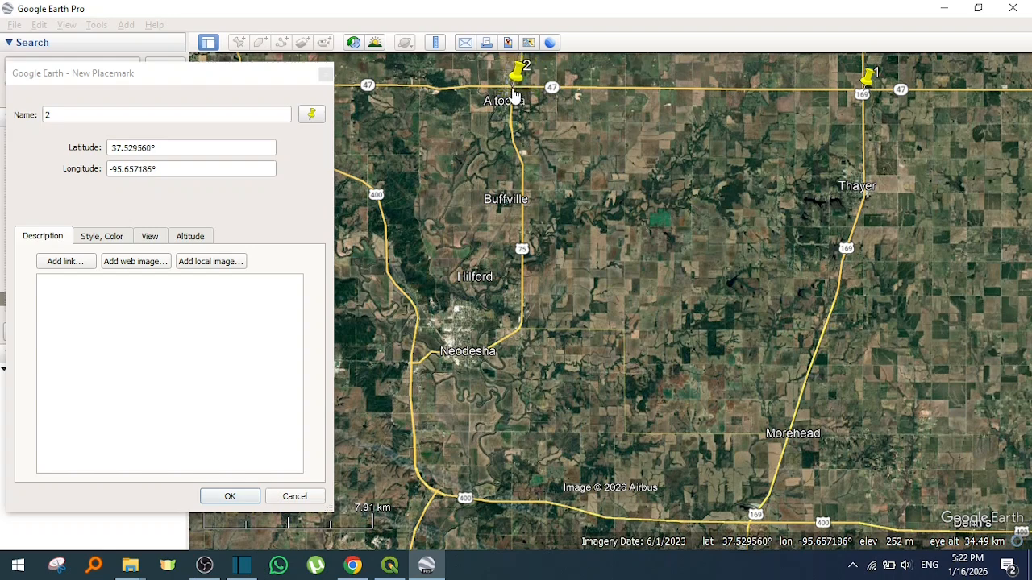
left_click(229, 496)
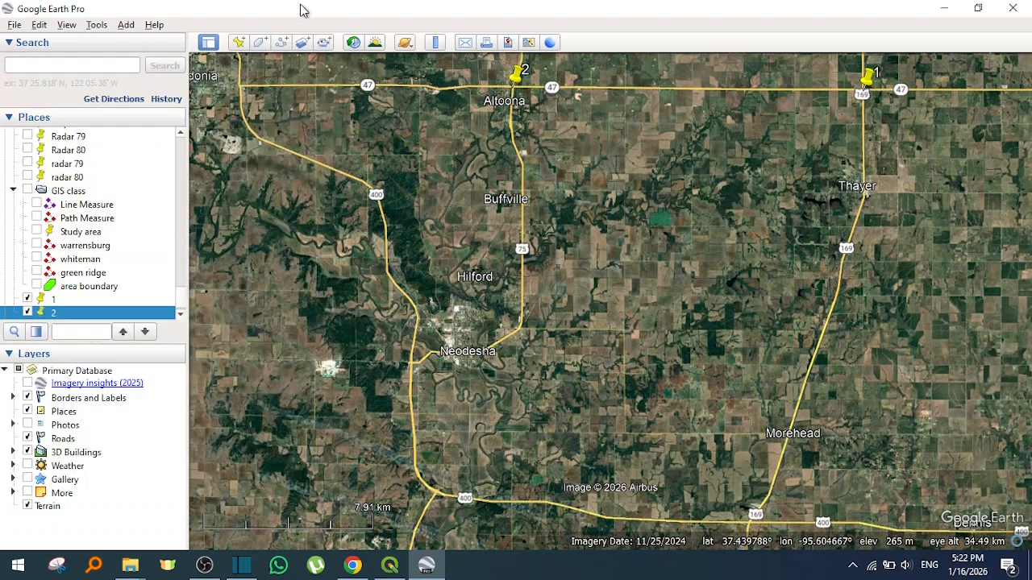
Add a placemark named 3 on highway 400 at the western edge of Neodesha and save it.
left_click(239, 43)
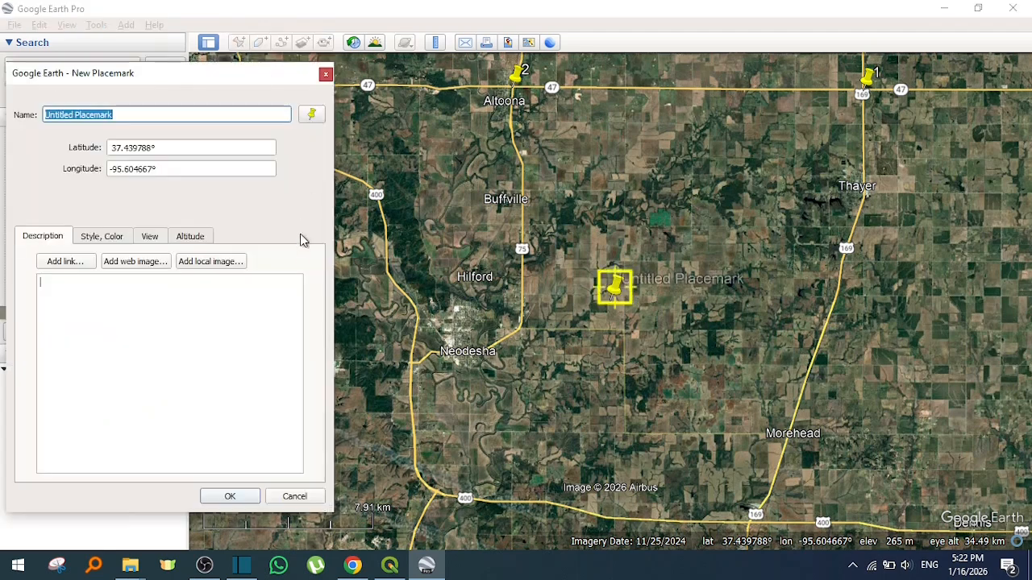
type("3")
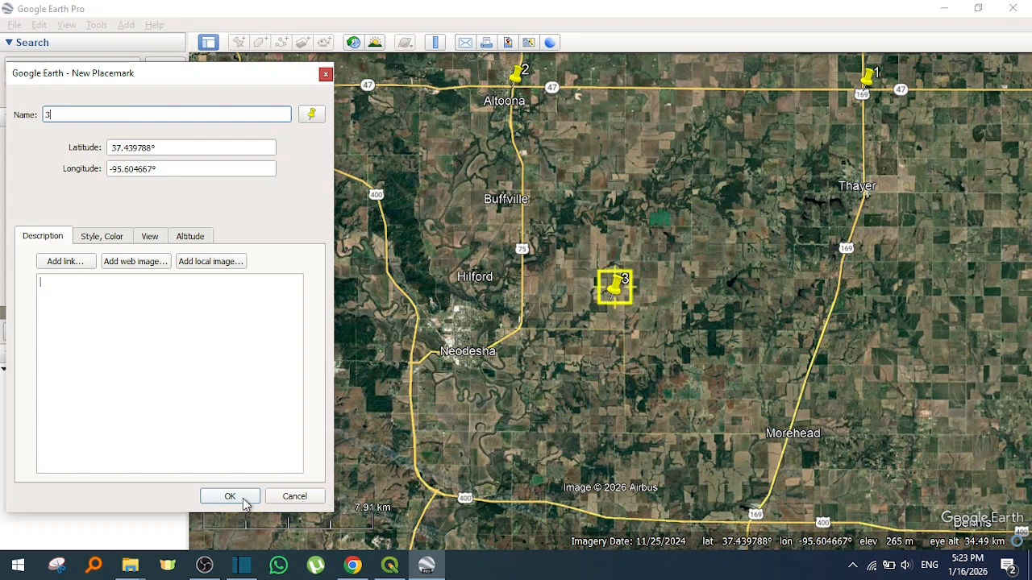
left_click_drag(616, 297, 414, 373)
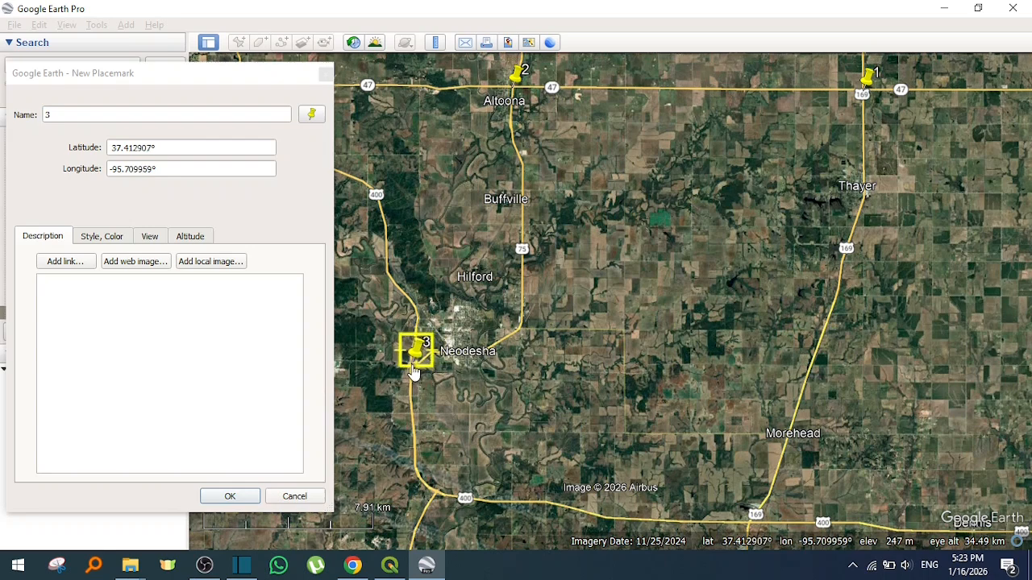
left_click(242, 496)
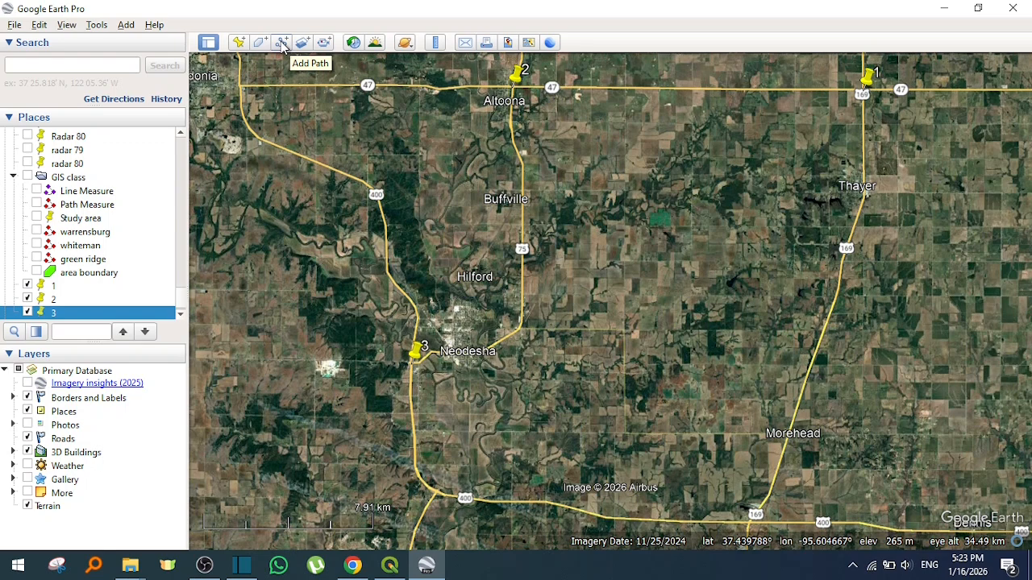
Start a new path named path1 and style its line red (#ff0000) with a width of 3.
left_click(282, 44)
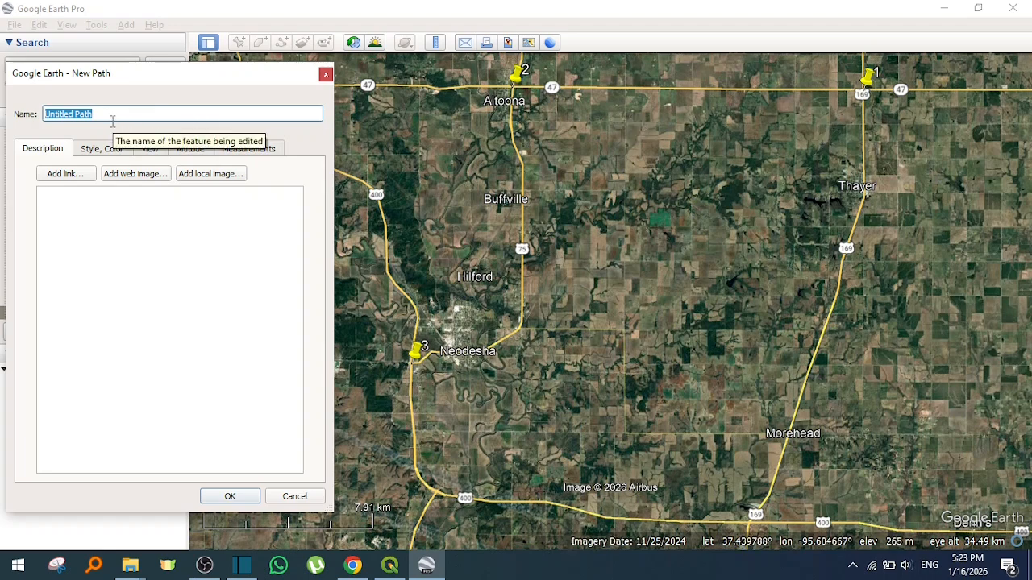
type("path1")
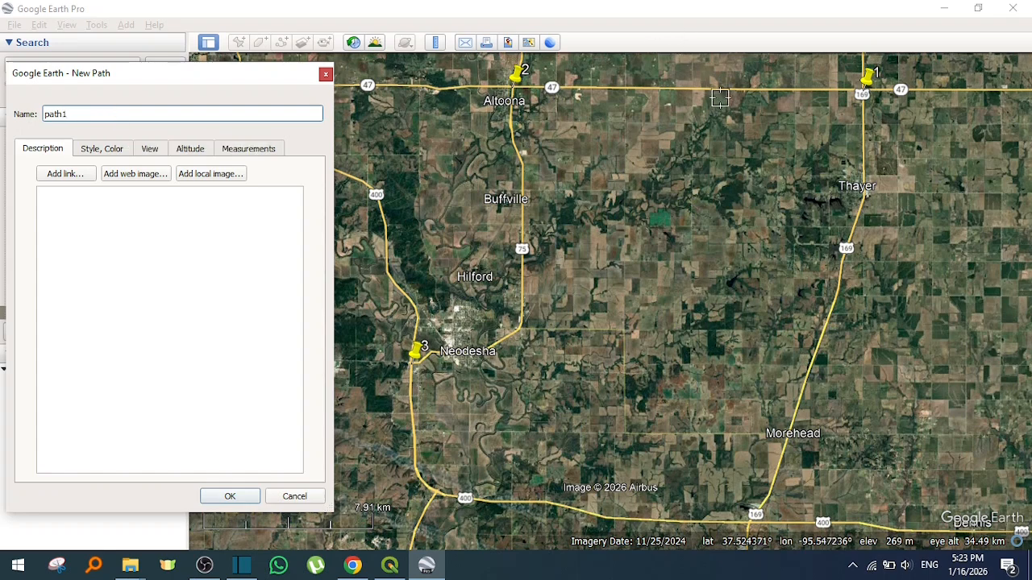
left_click(102, 153)
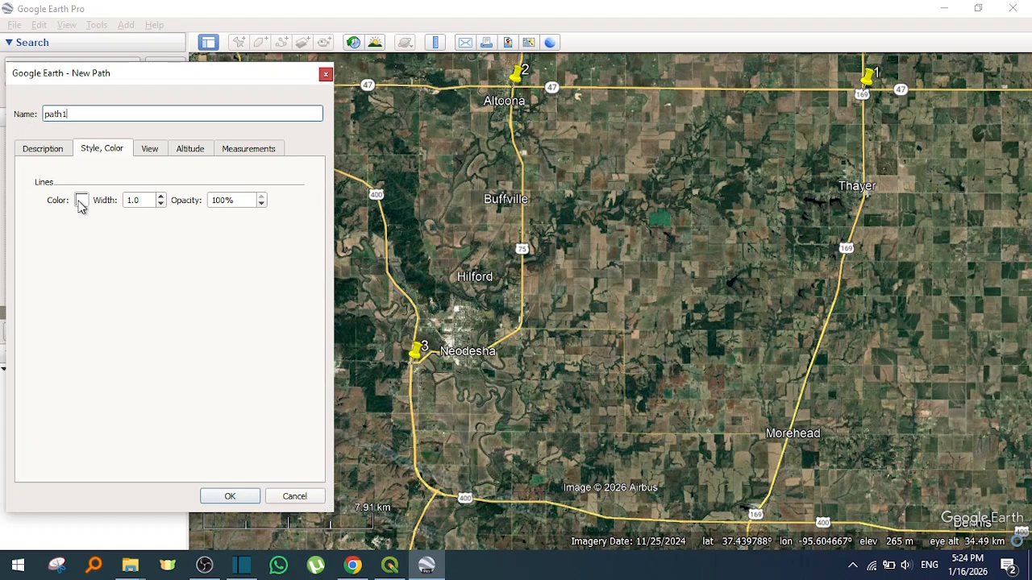
left_click(57, 153)
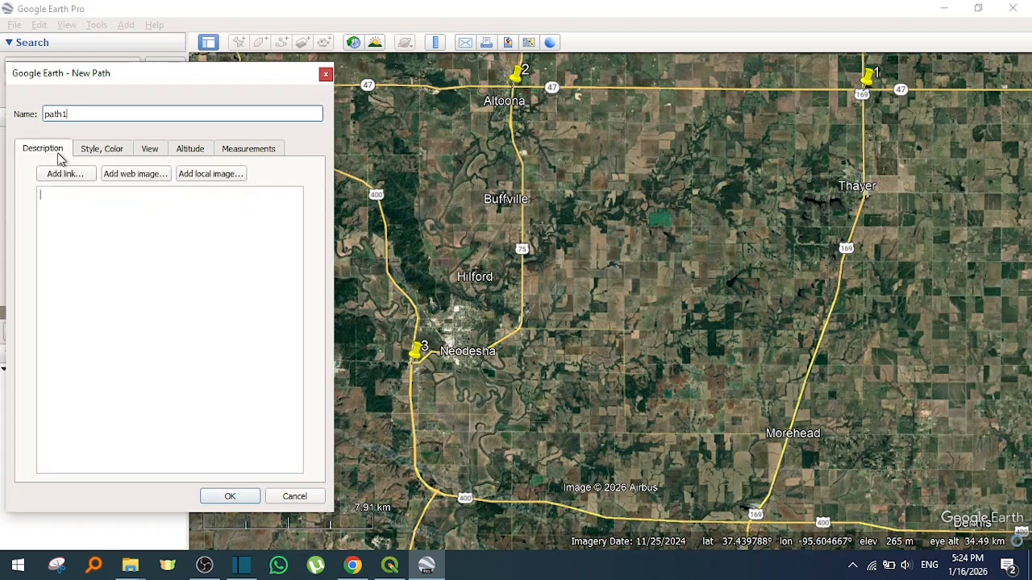
left_click(107, 153)
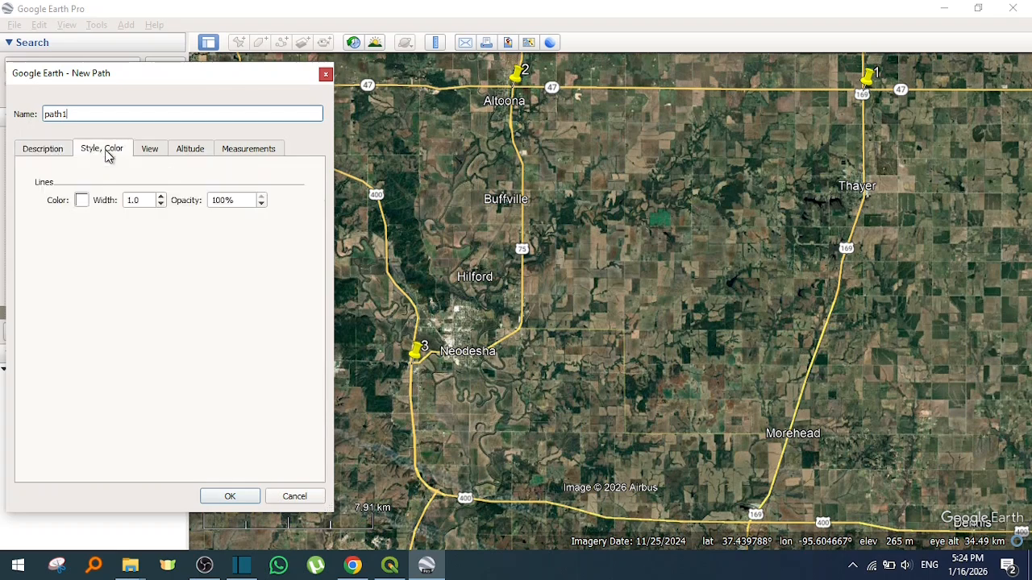
left_click(81, 201)
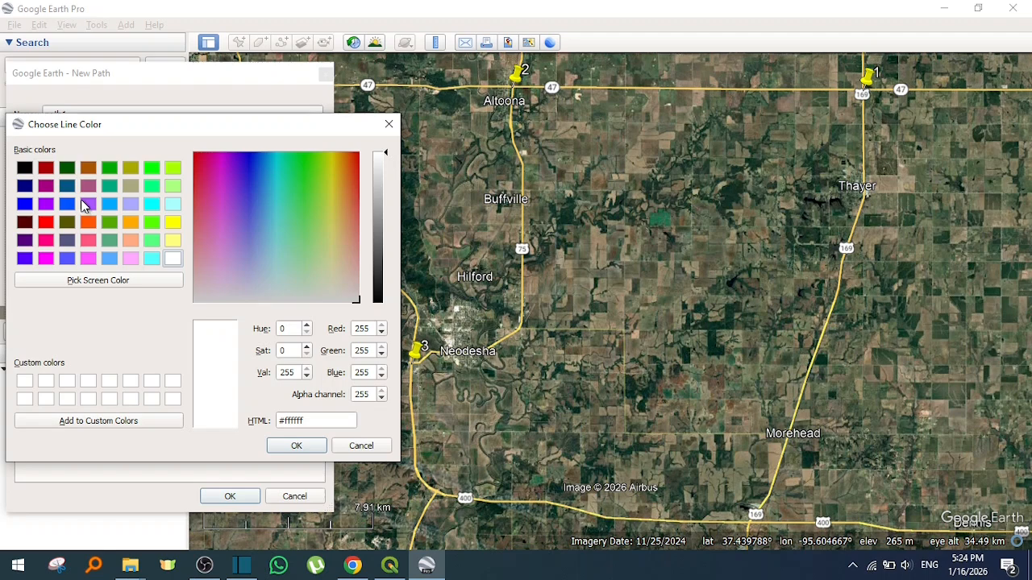
left_click(45, 223)
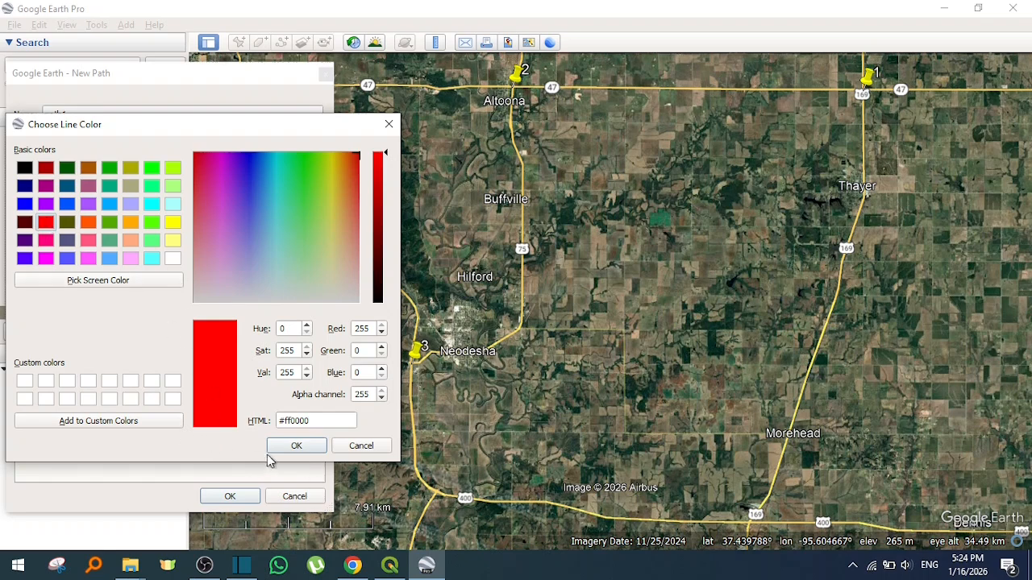
left_click(297, 447)
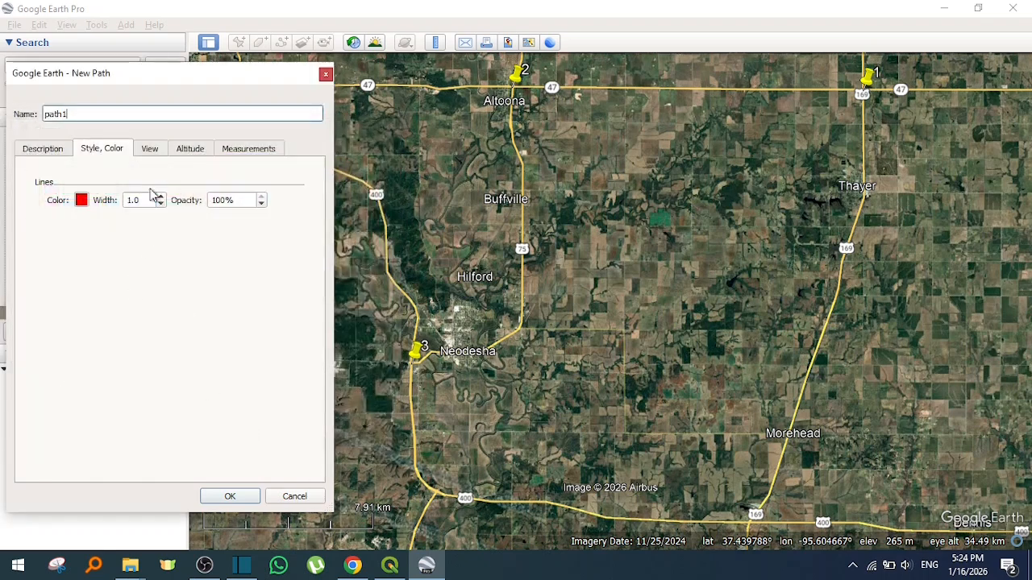
left_click(143, 201)
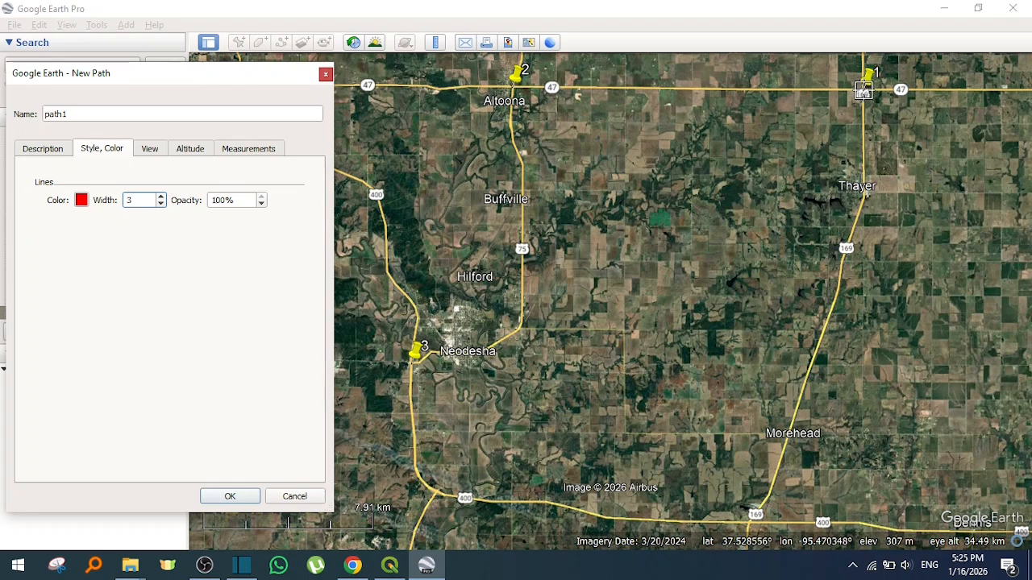
Draw path1 along highway 47 from placemark 1 west to placemark 2 at Altoona, with intermediate points on the road.
left_click(864, 89)
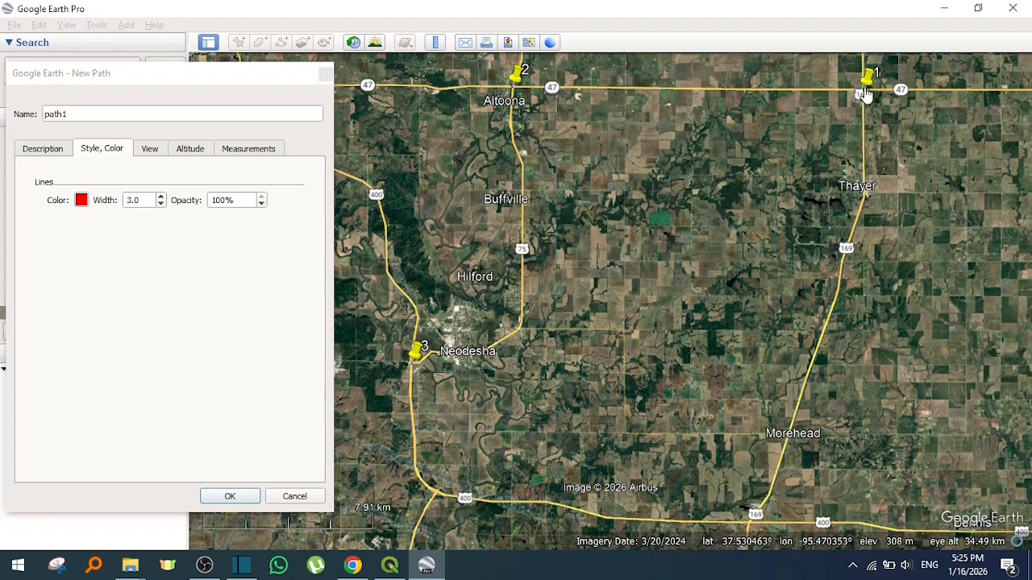
left_click(701, 86)
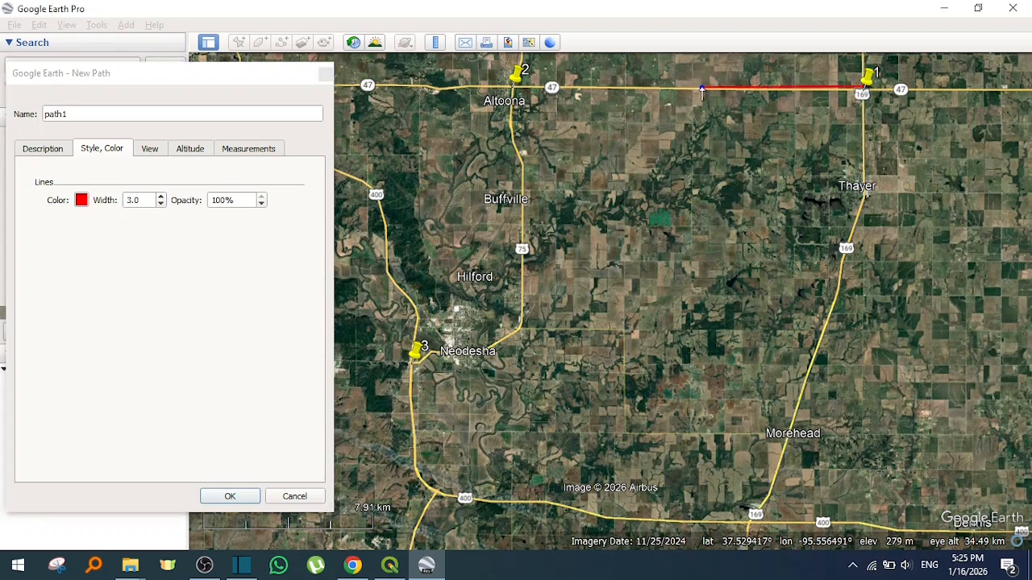
left_click(622, 87)
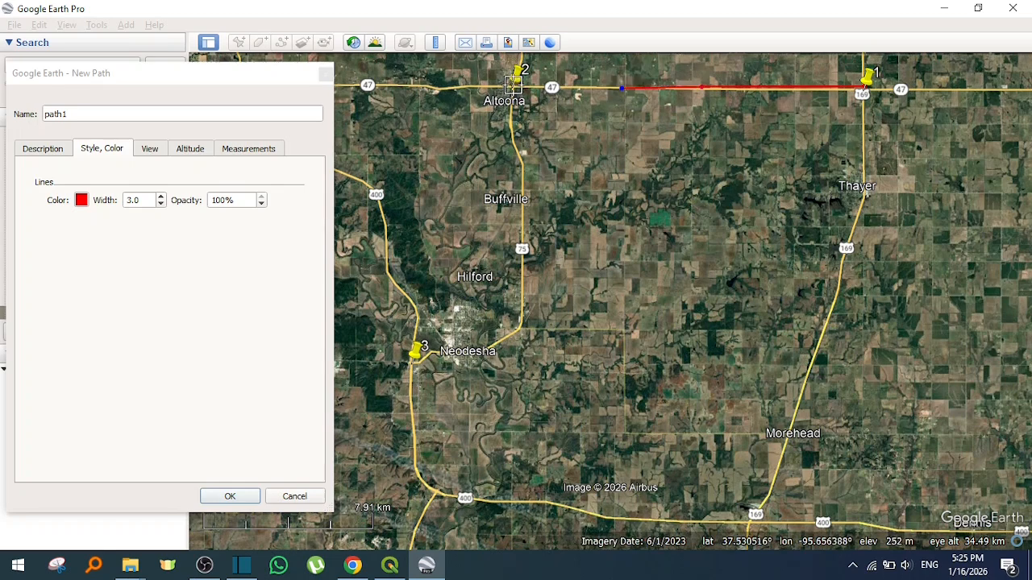
left_click(515, 85)
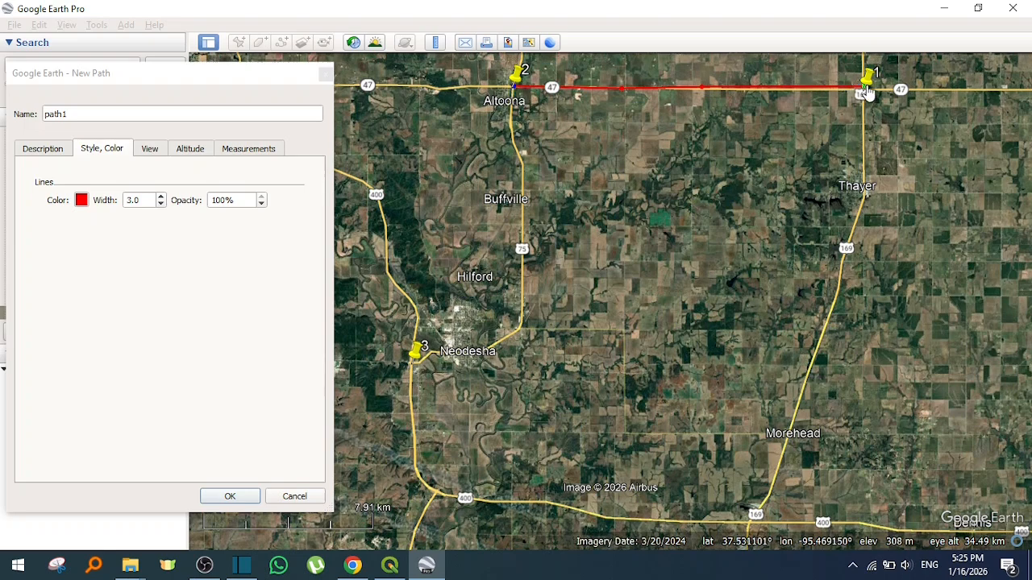
Nudge the start and intermediate points of path1 onto highway 47 and save the path.
left_click_drag(864, 90, 863, 92)
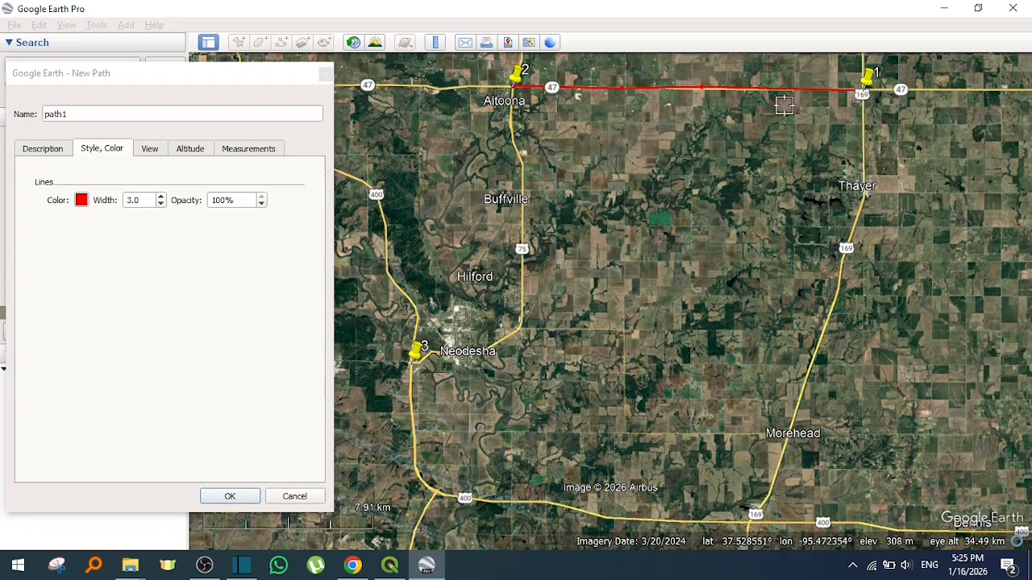
left_click_drag(703, 87, 704, 88)
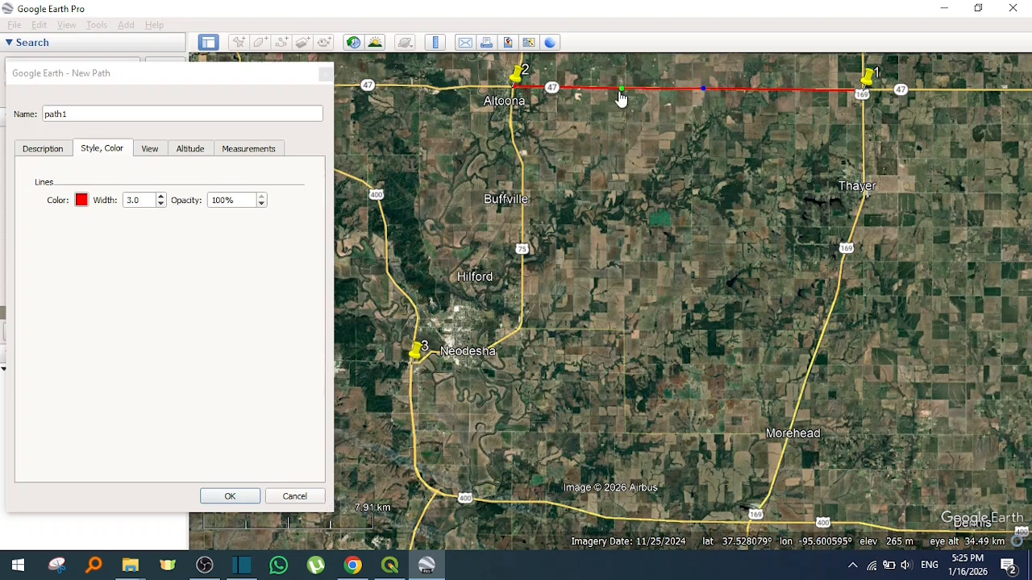
left_click_drag(620, 87, 620, 88)
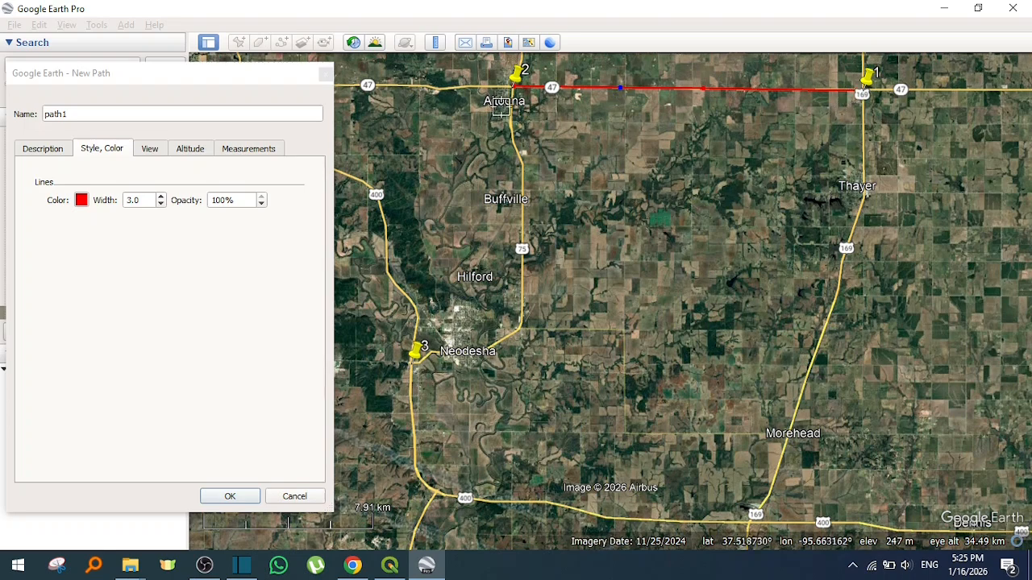
left_click(230, 494)
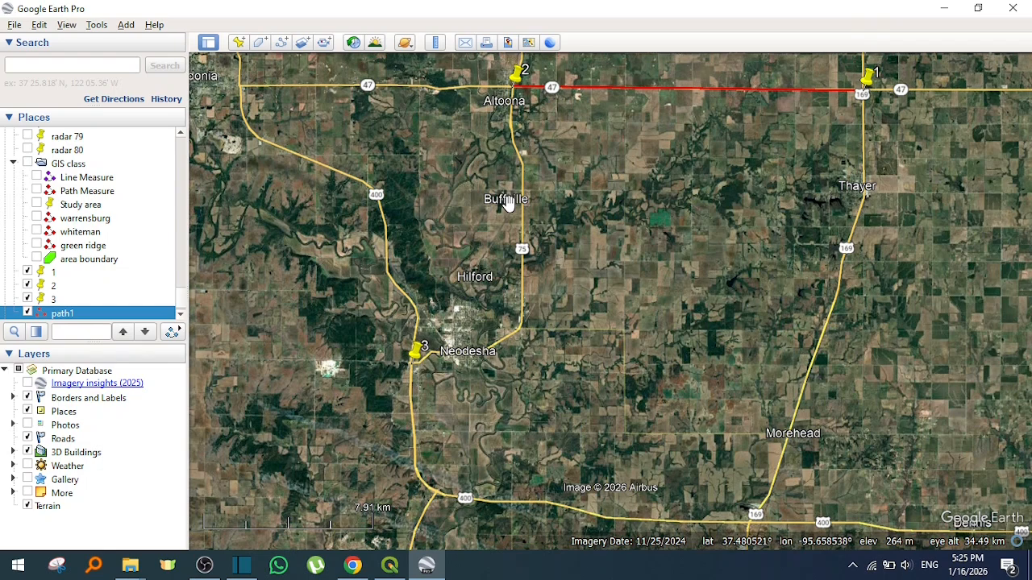
Start a new path named path2 and set its line color to dark blue (#00007f).
left_click(283, 43)
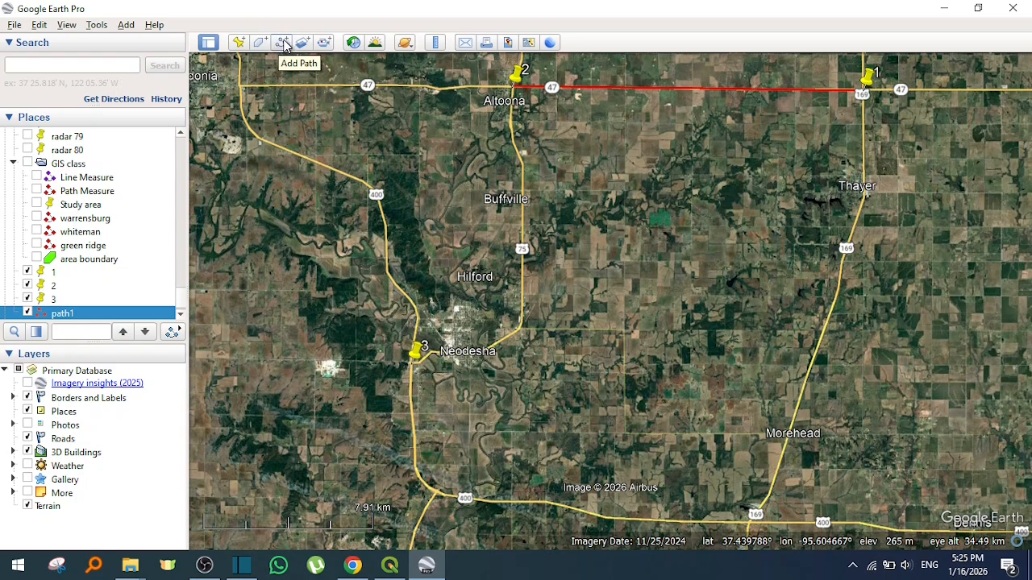
left_click(283, 43)
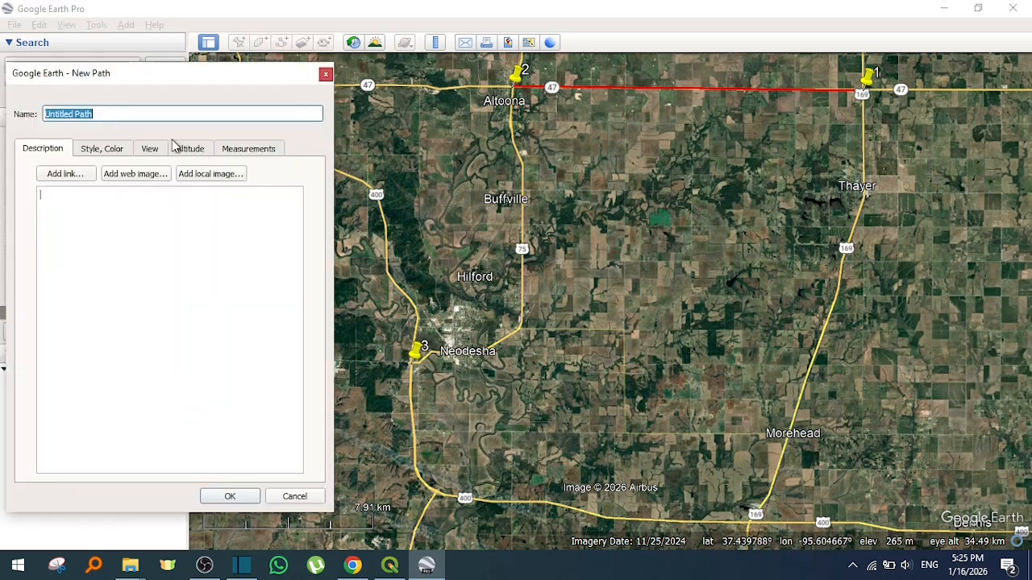
type("path2")
left_click(108, 153)
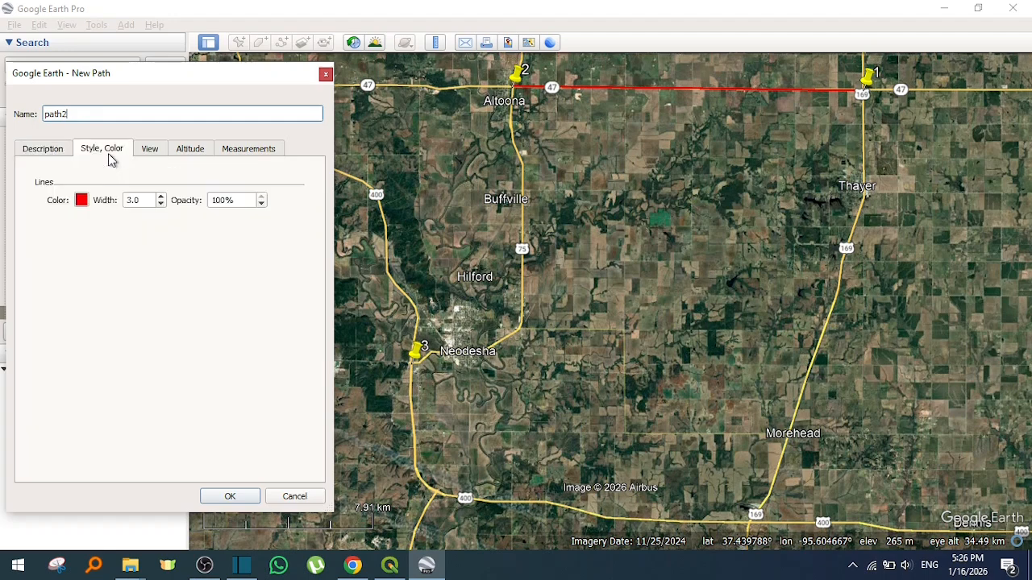
left_click(82, 201)
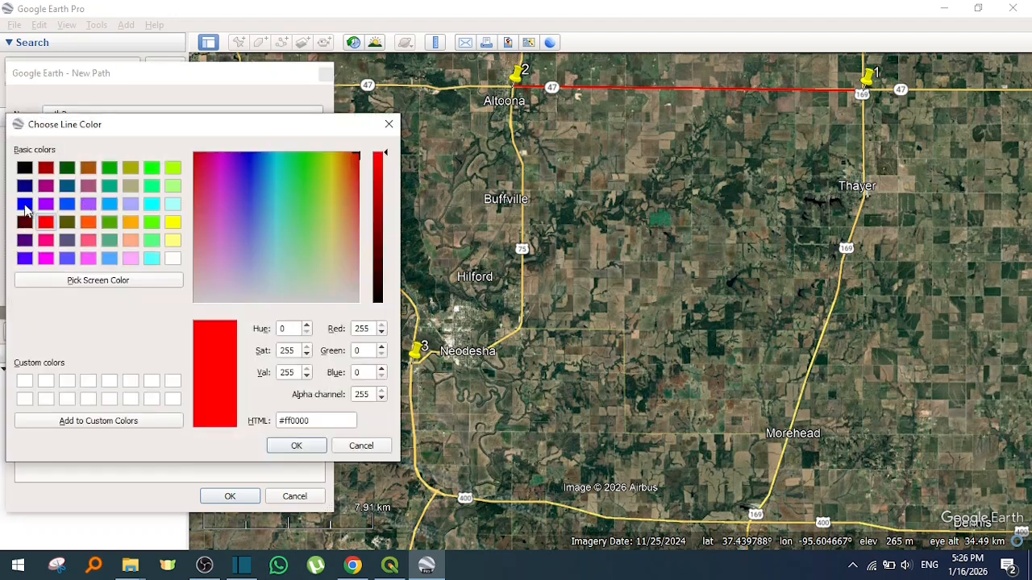
left_click(26, 186)
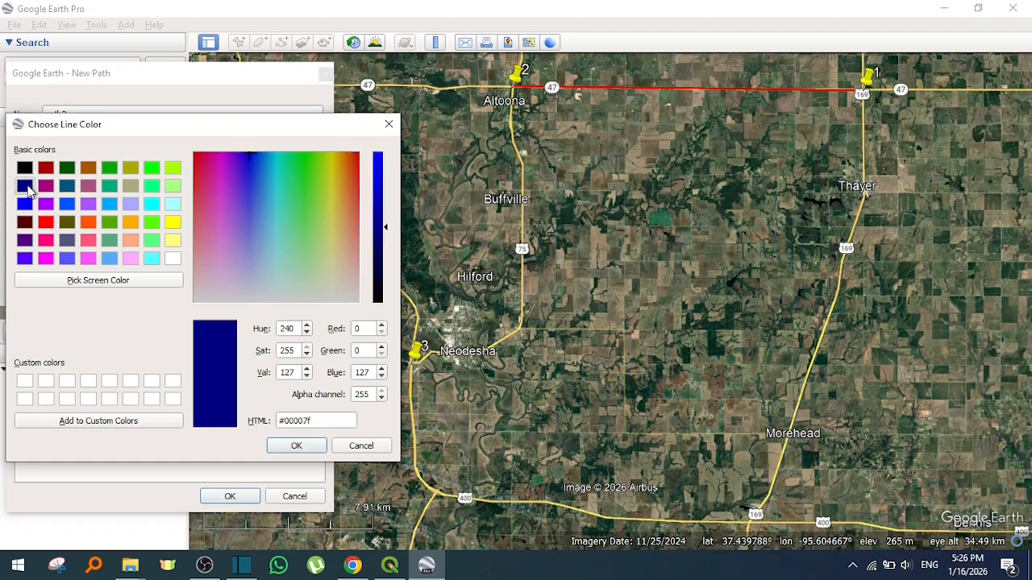
left_click(293, 445)
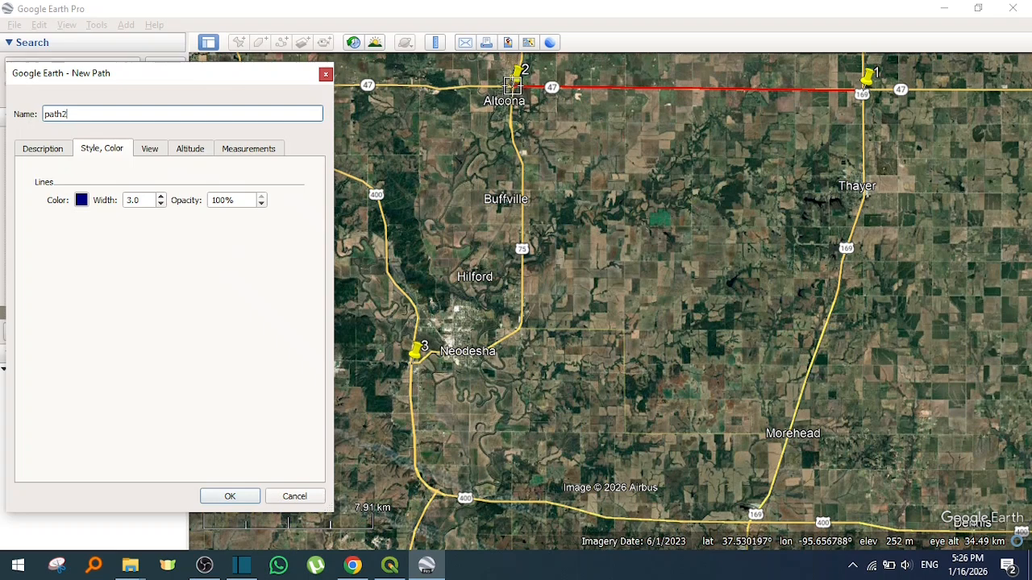
Trace path2 along highway 75 from placemark 2 at Altoona south past Buffville, then west through Neodesha to placemark 3.
left_click(513, 86)
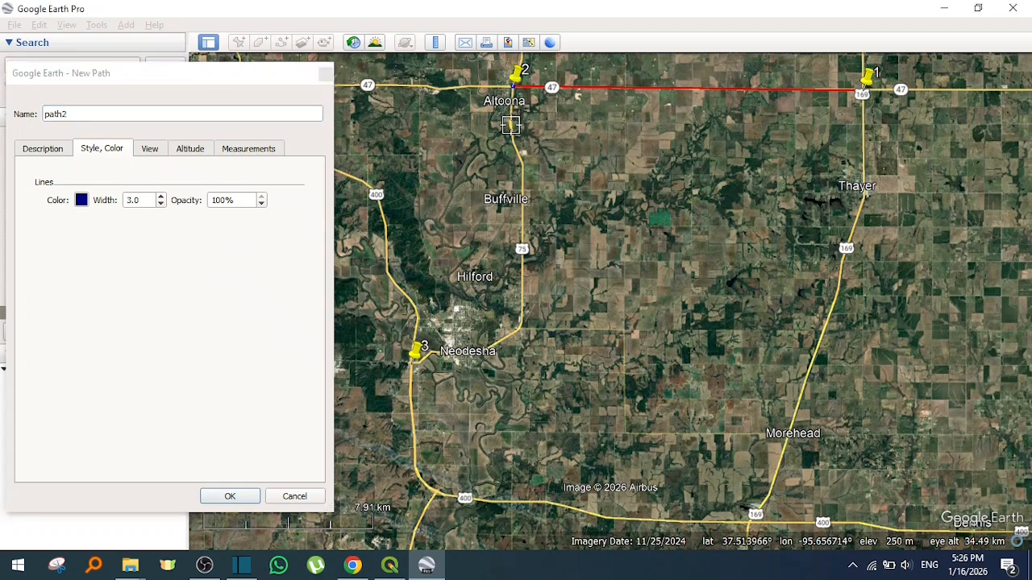
left_click(512, 126)
left_click(513, 143)
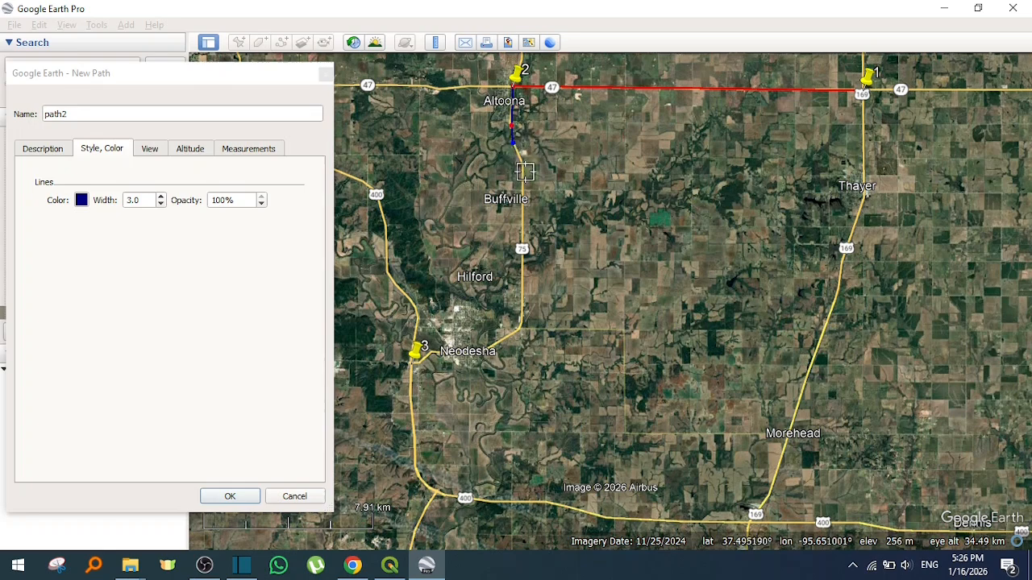
left_click(524, 159)
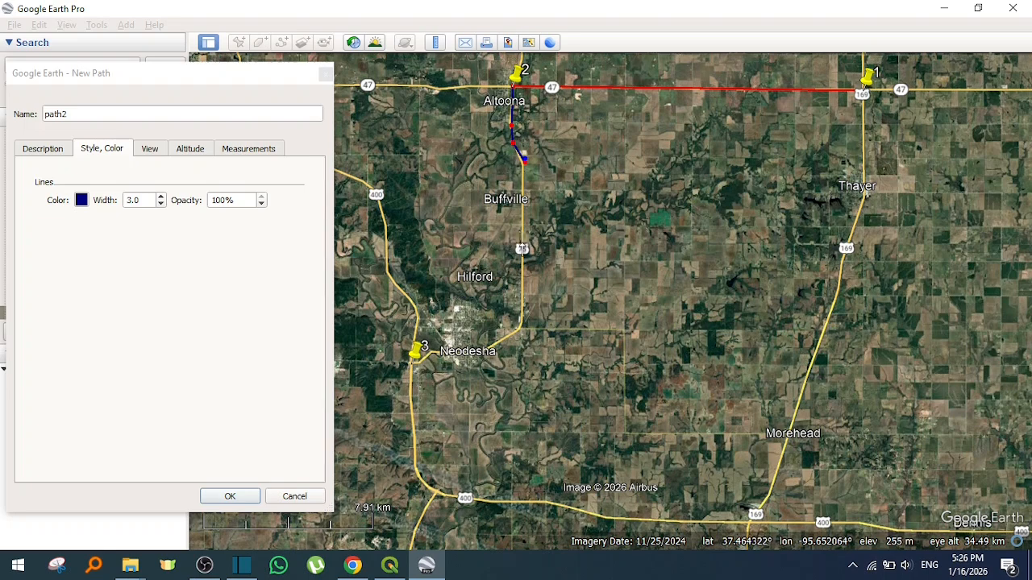
left_click(523, 243)
left_click(522, 324)
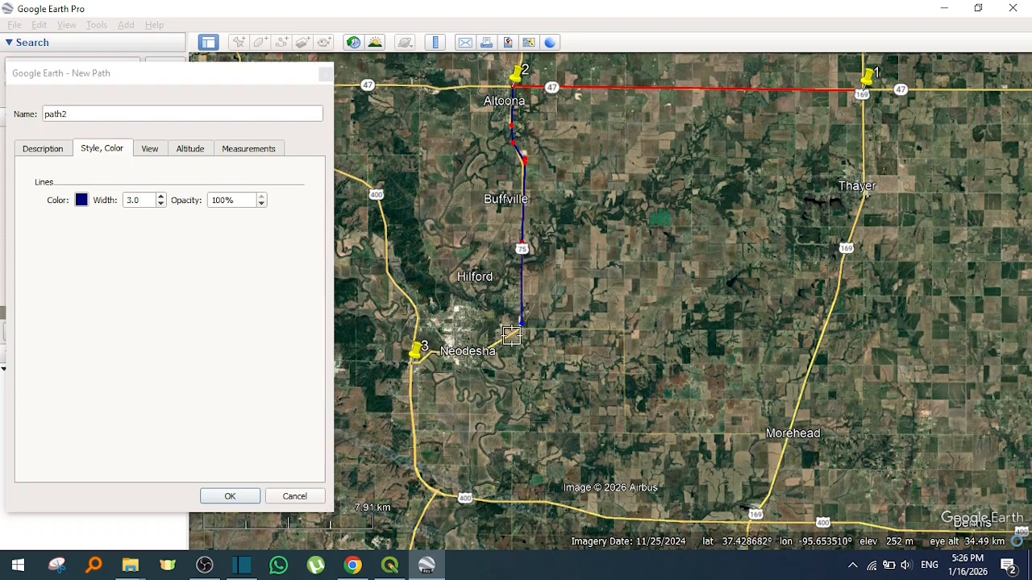
left_click(516, 331)
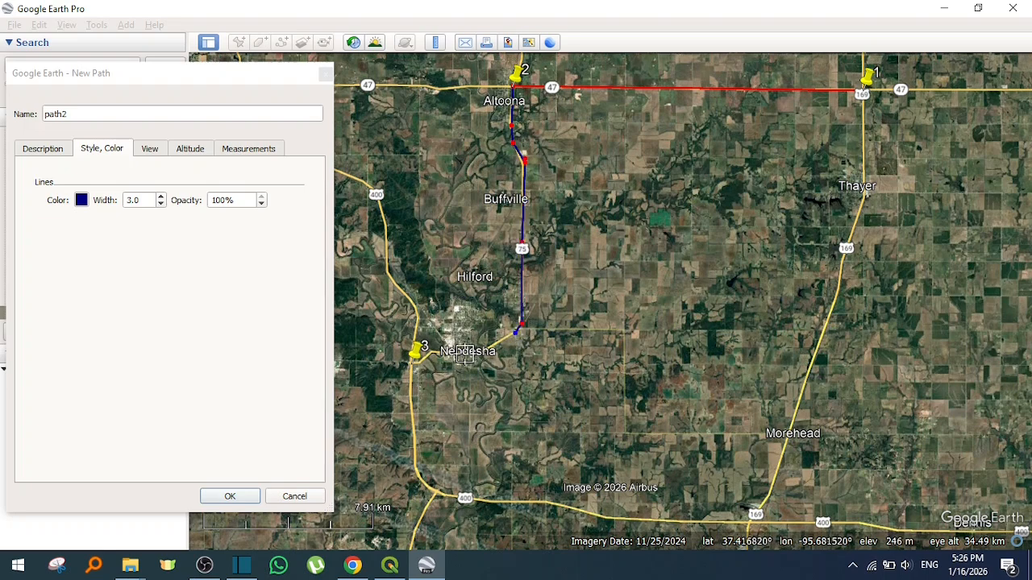
left_click(456, 358)
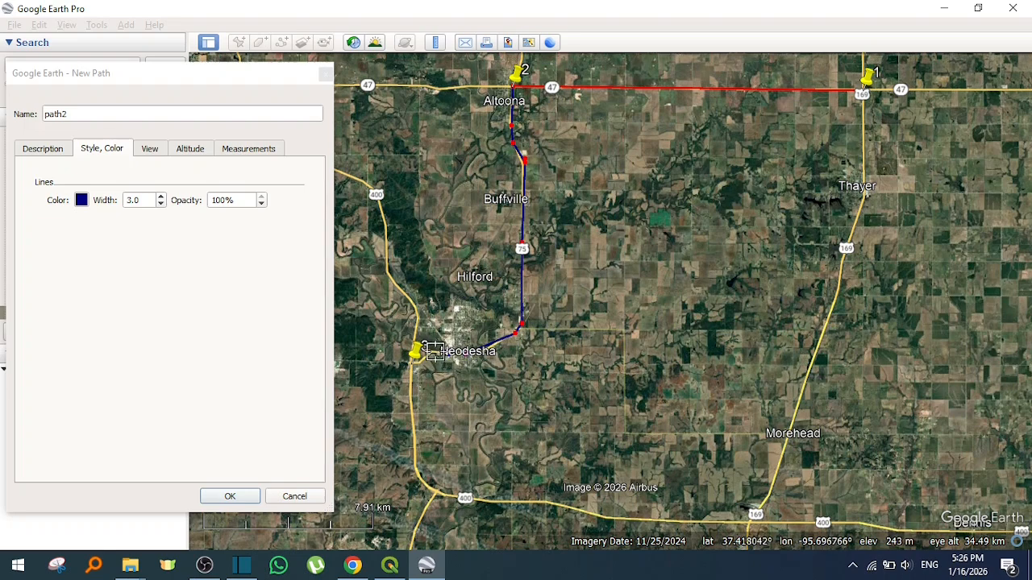
left_click(432, 352)
left_click(421, 363)
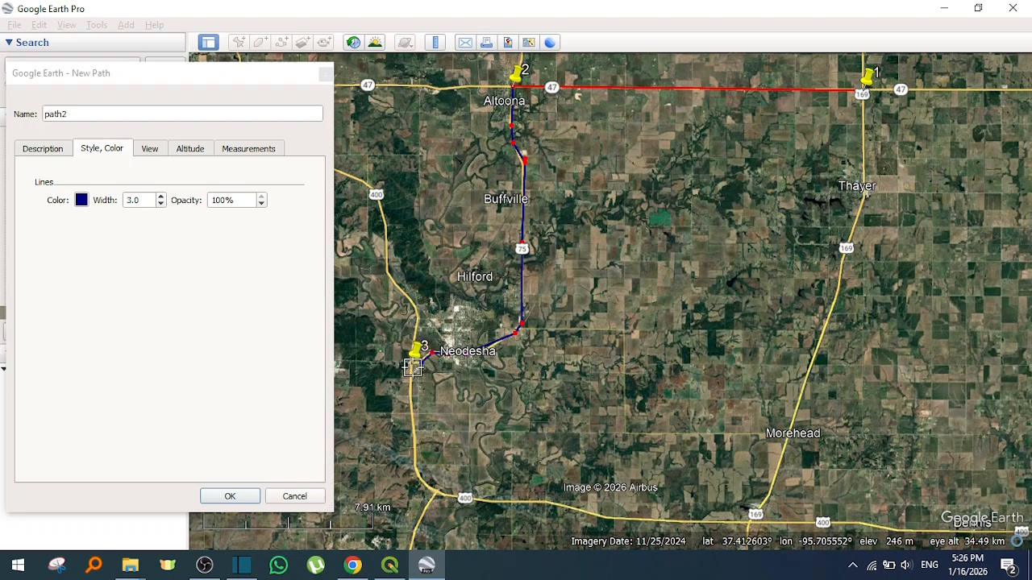
left_click(413, 362)
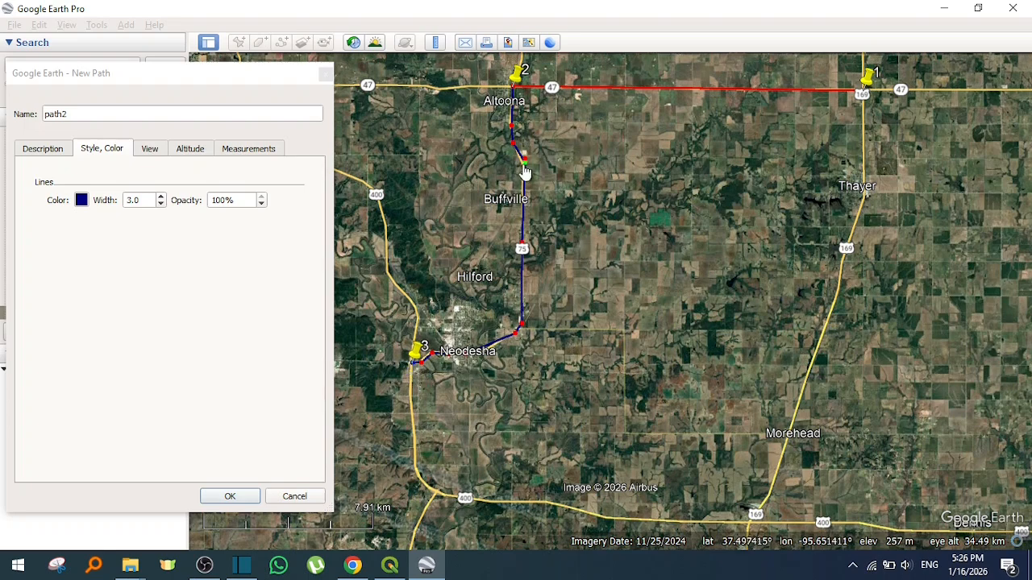
Adjust path2's points near Buffville and Neodesha to follow the road and save the path.
mouse_move(525, 166)
left_mouse_down()
mouse_move(524, 189)
mouse_move(523, 166)
left_mouse_up()
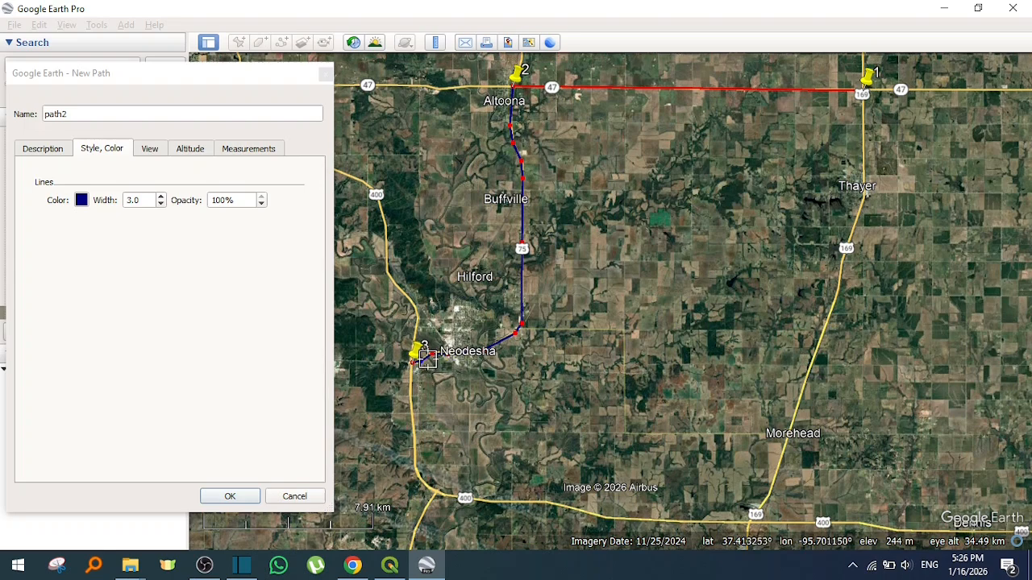
left_click(432, 355)
left_click(230, 496)
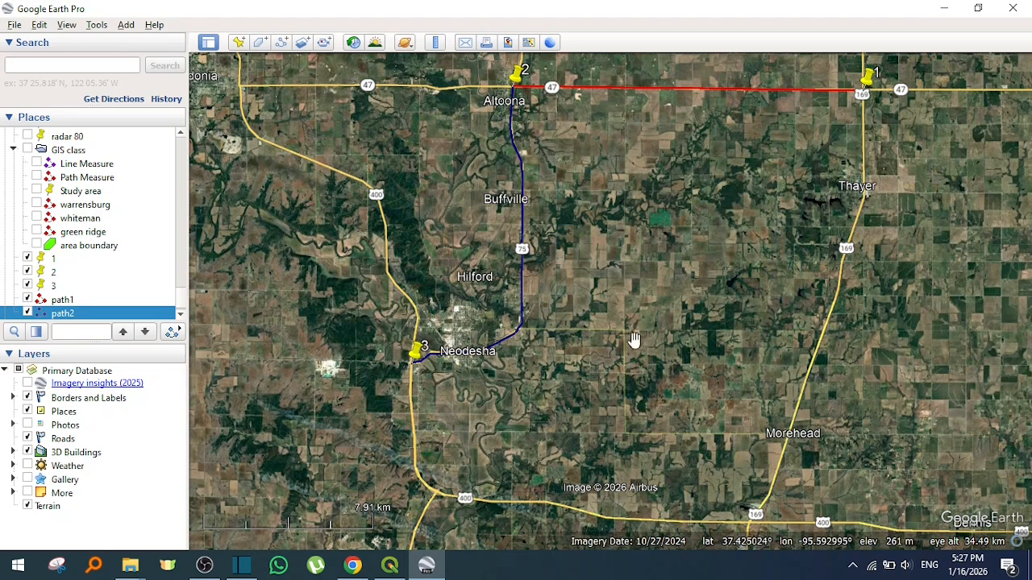
Start a new polygon named projectboundary and style its outline black (#000000) with a width of 3.
left_click_drag(766, 235, 725, 260)
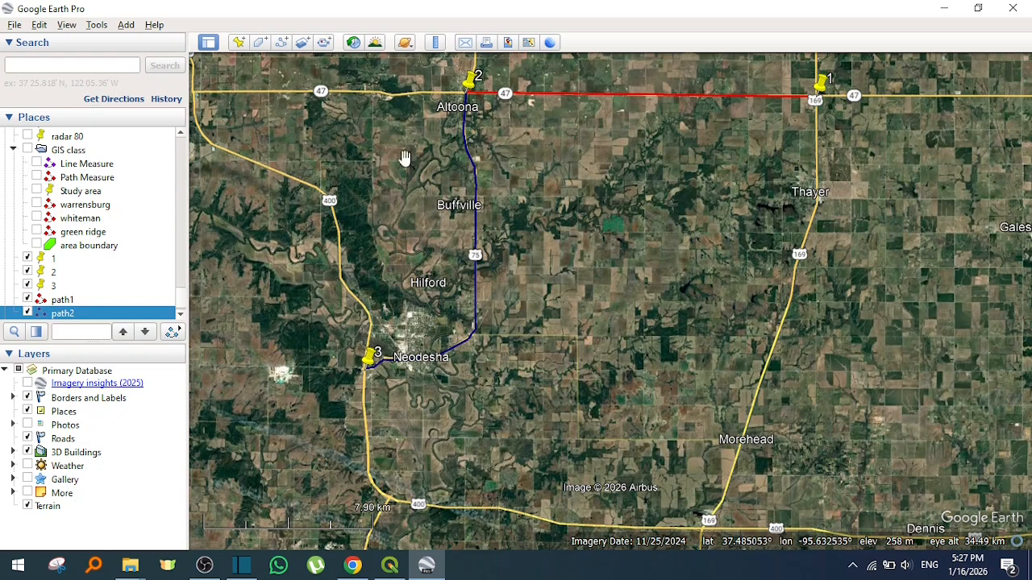
left_click(260, 42)
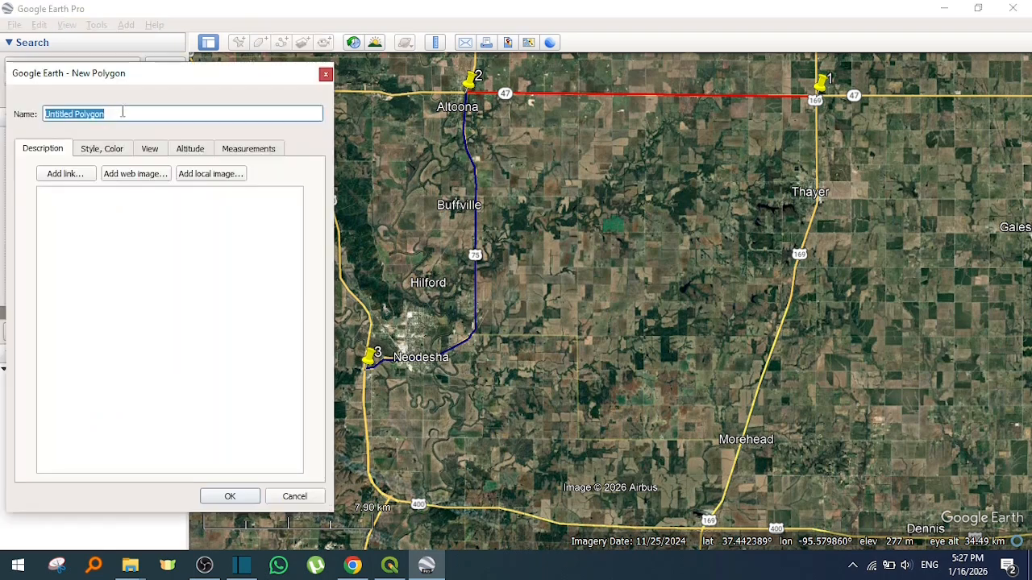
type("projectboundary")
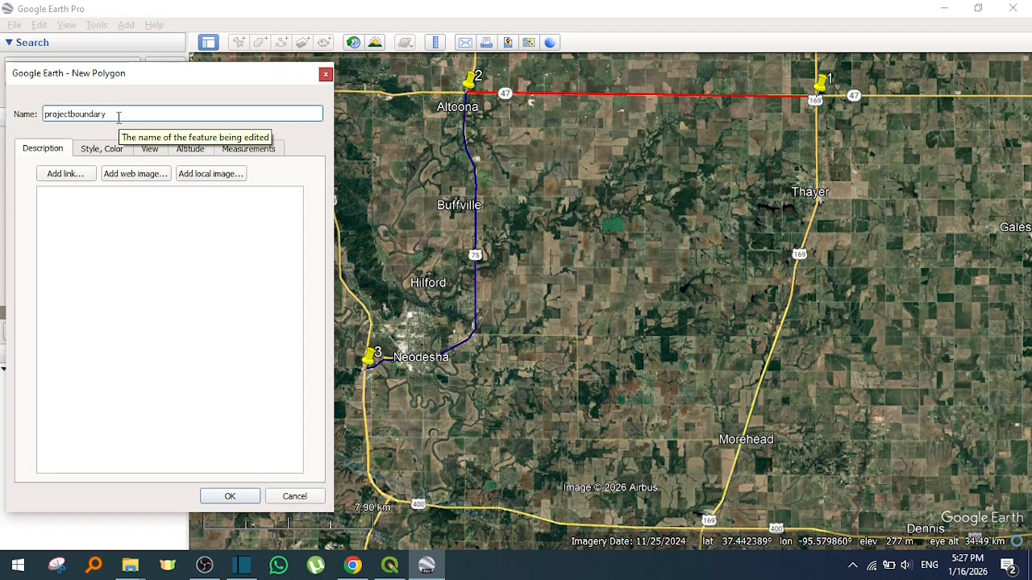
left_click(102, 151)
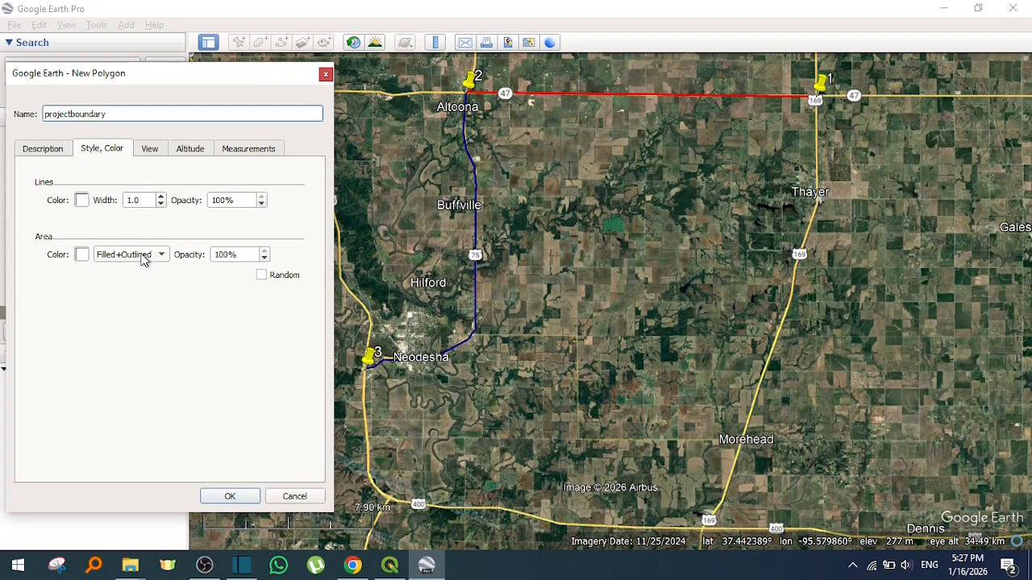
left_click(82, 202)
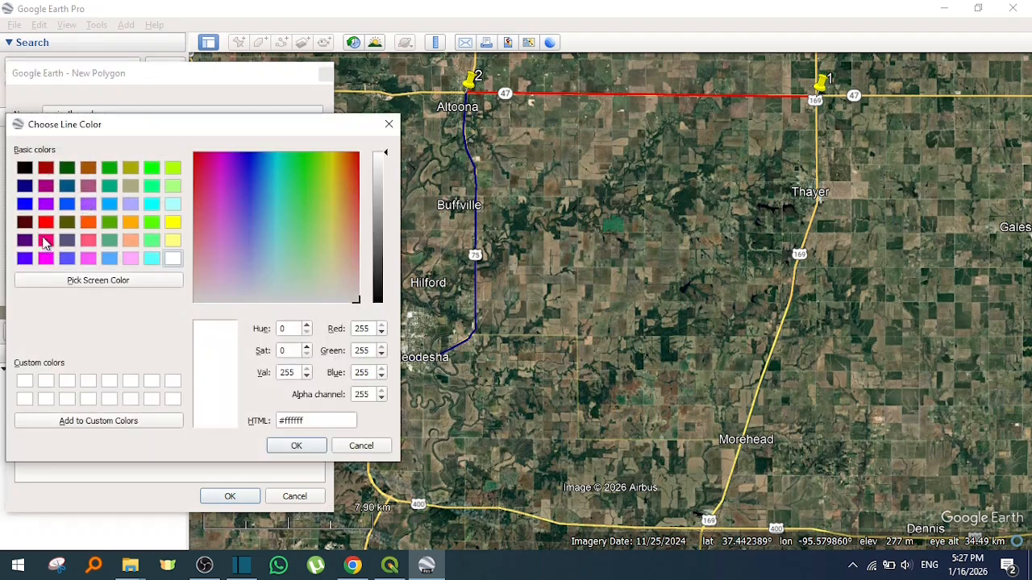
left_click(25, 169)
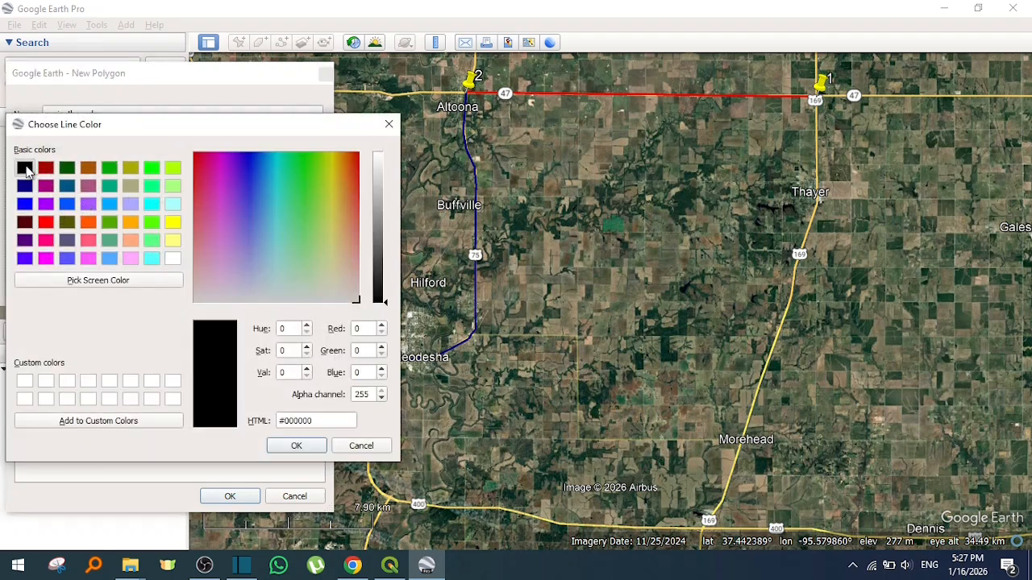
left_click(291, 450)
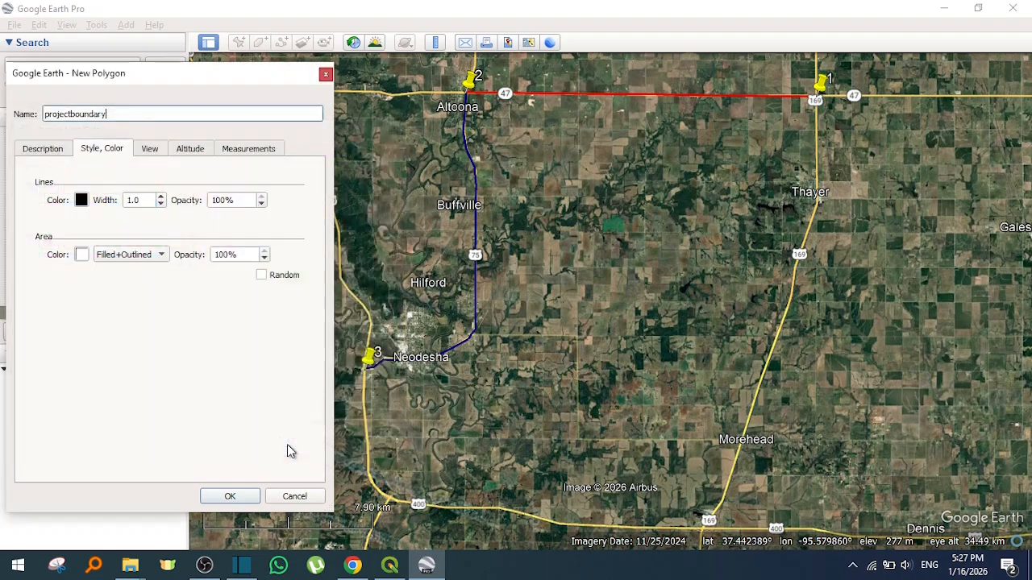
left_click_drag(150, 205, 137, 206)
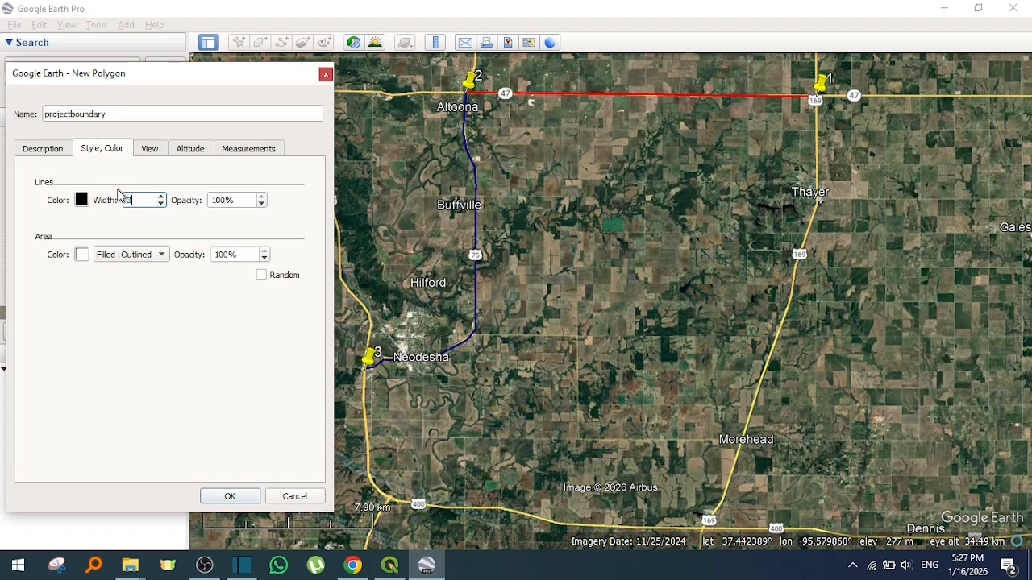
Set the projectboundary polygon's area color to yellow and its area opacity to 60%.
left_click(81, 255)
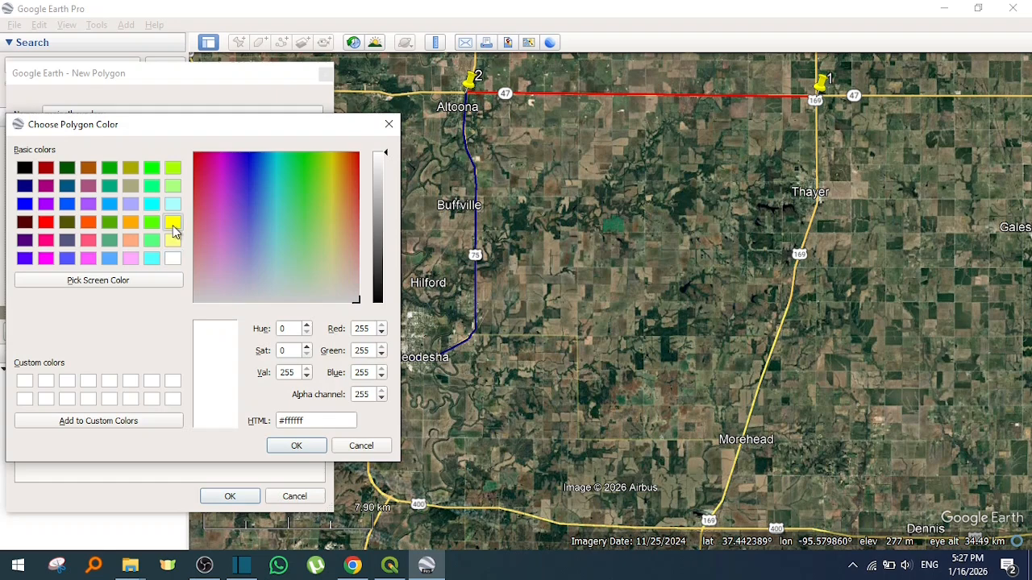
left_click(173, 222)
left_click(288, 445)
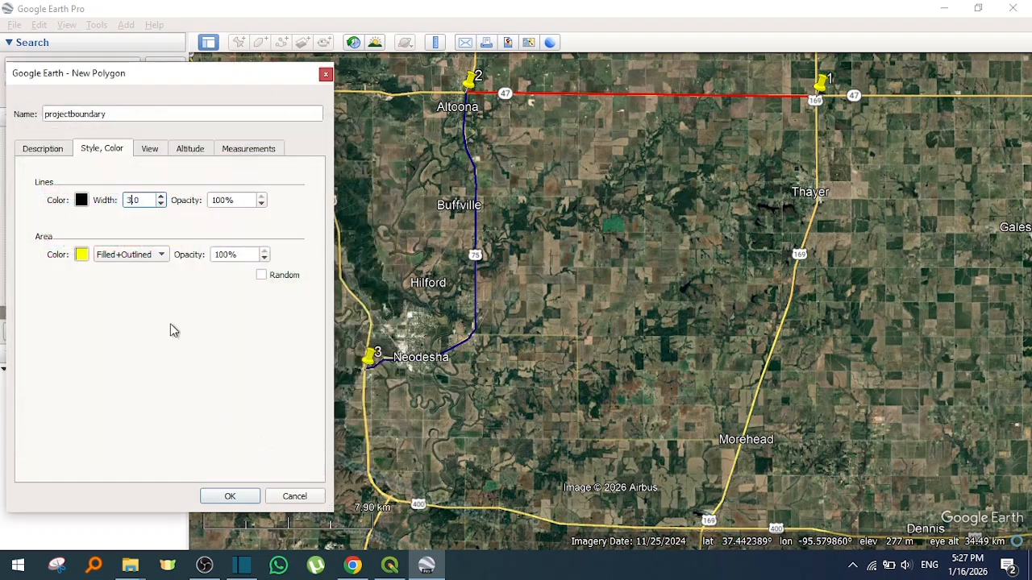
left_click_drag(240, 254, 211, 257)
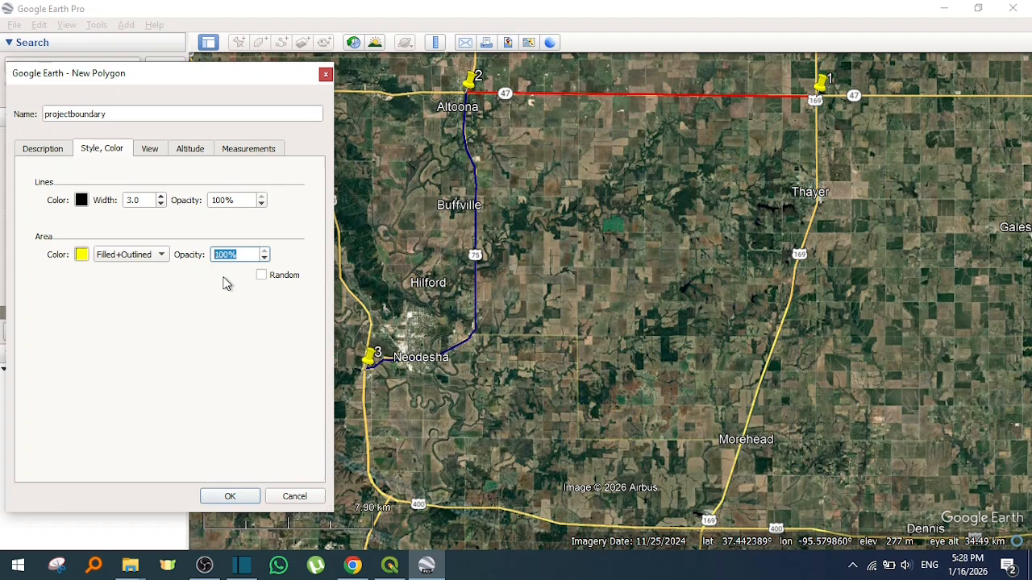
type("60")
Draw the projectboundary polygon with eight corners enclosing placemarks 1, 2 and 3, following highways 400 and 169 on the south and east.
left_click_drag(259, 76, 245, 65)
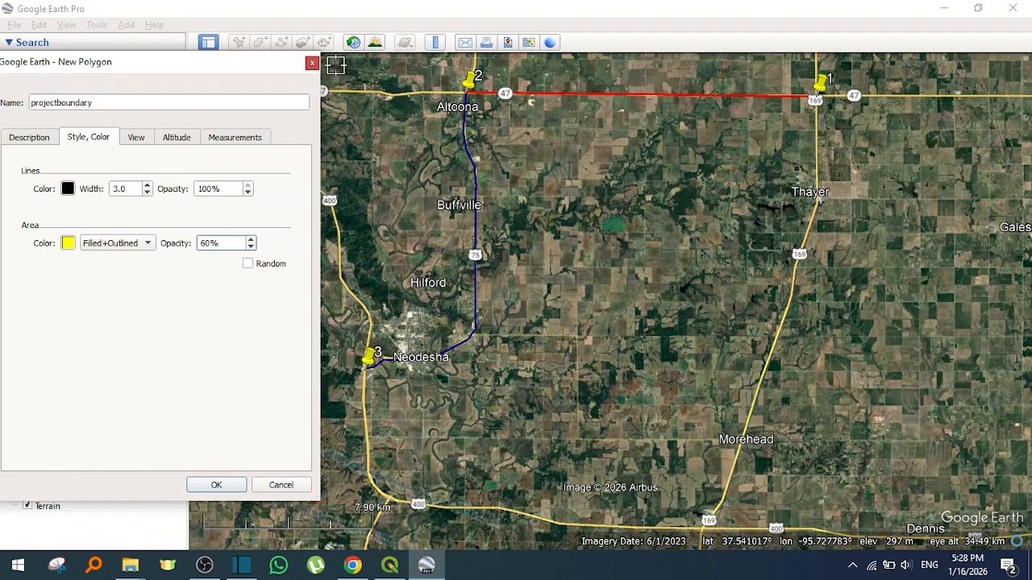
left_click(339, 73)
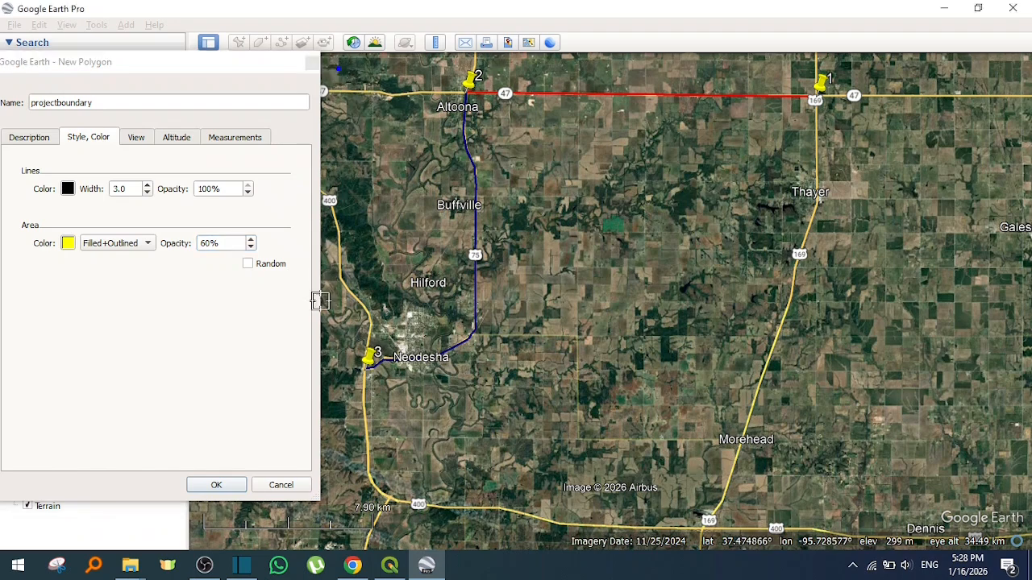
left_click(337, 389)
left_click(350, 508)
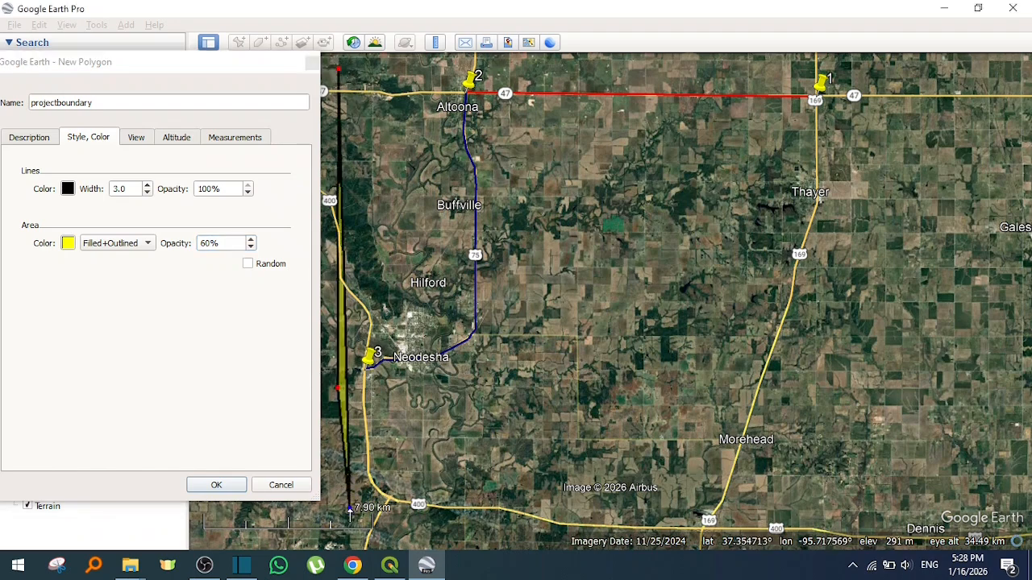
left_click(523, 522)
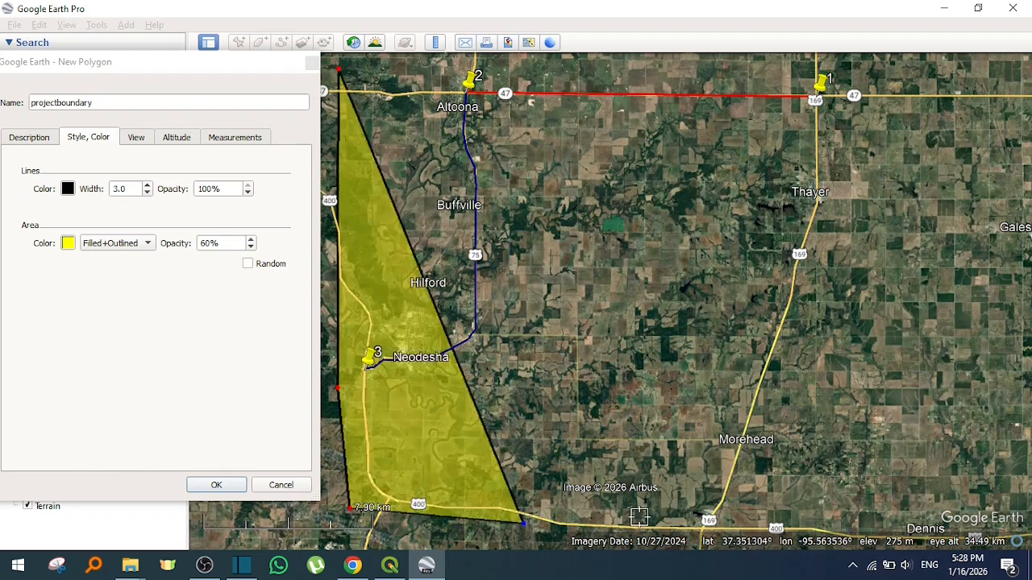
left_click(738, 524)
left_click(795, 377)
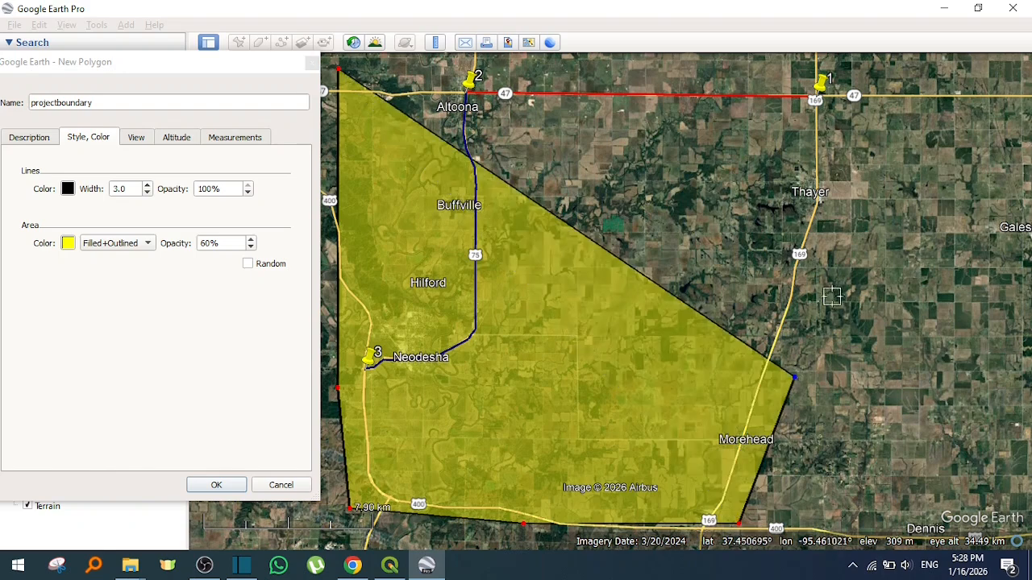
left_click(830, 223)
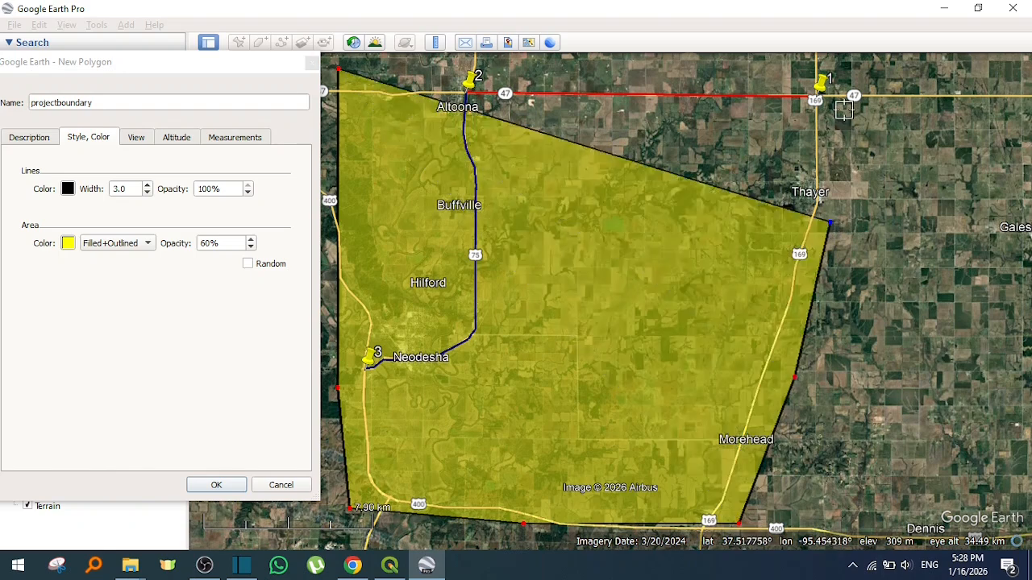
left_click(843, 66)
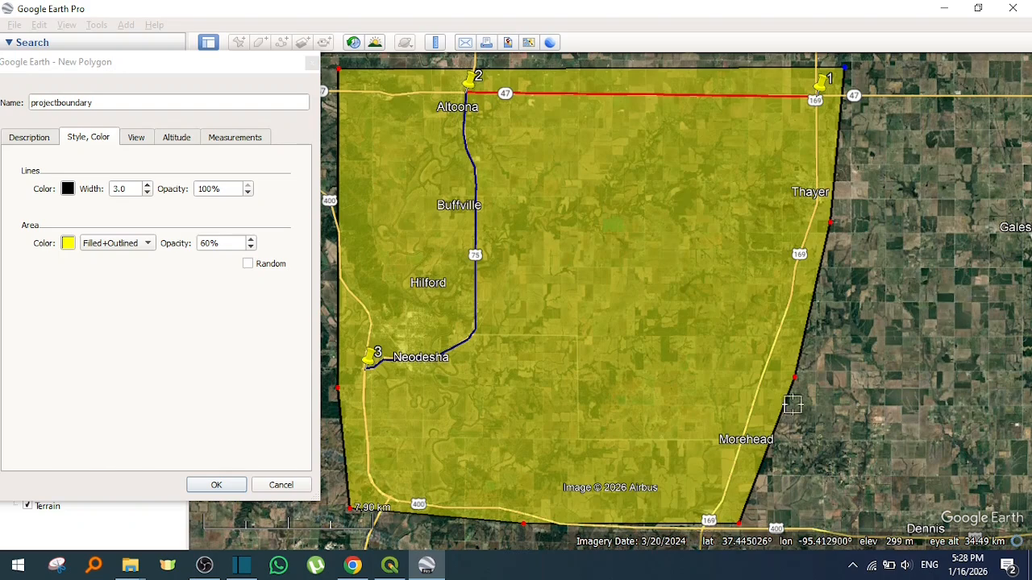
Lower the projectboundary polygon's area opacity to about 47% and save the polygon.
left_click_drag(221, 241, 200, 249)
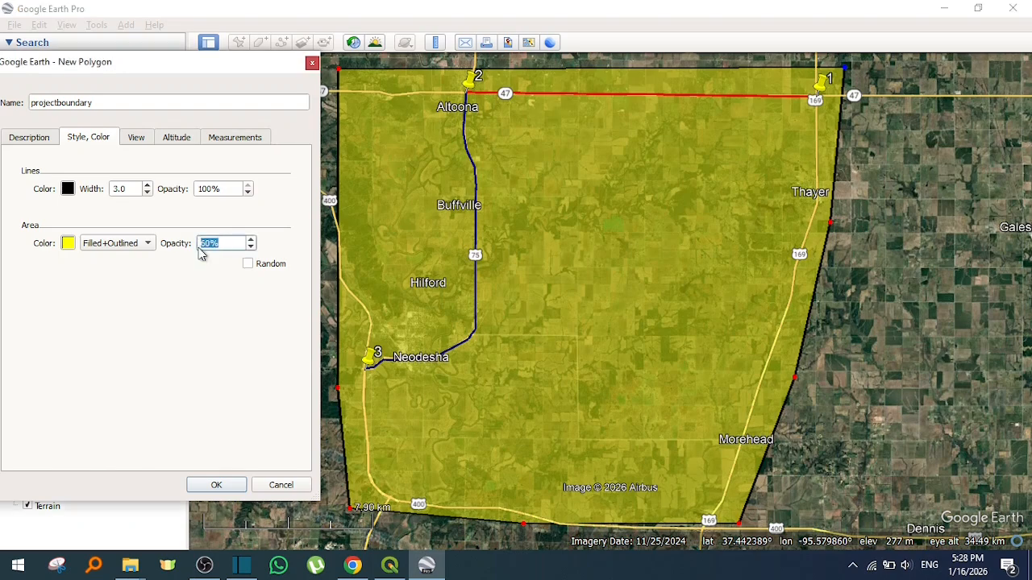
left_click(250, 247)
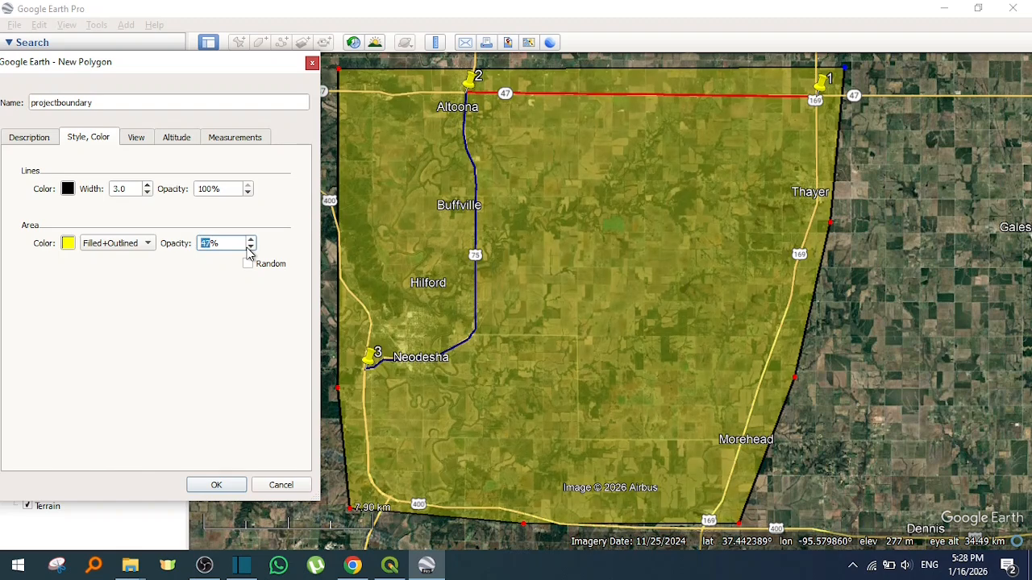
left_click(252, 239)
left_click(216, 485)
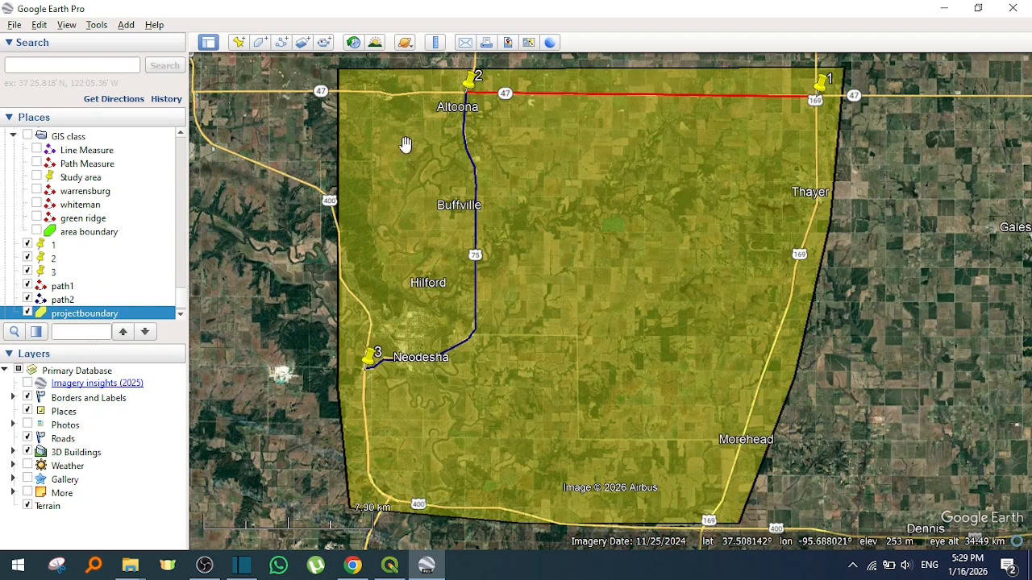
Start a map image layout of the current view and title it "example map".
left_click(508, 44)
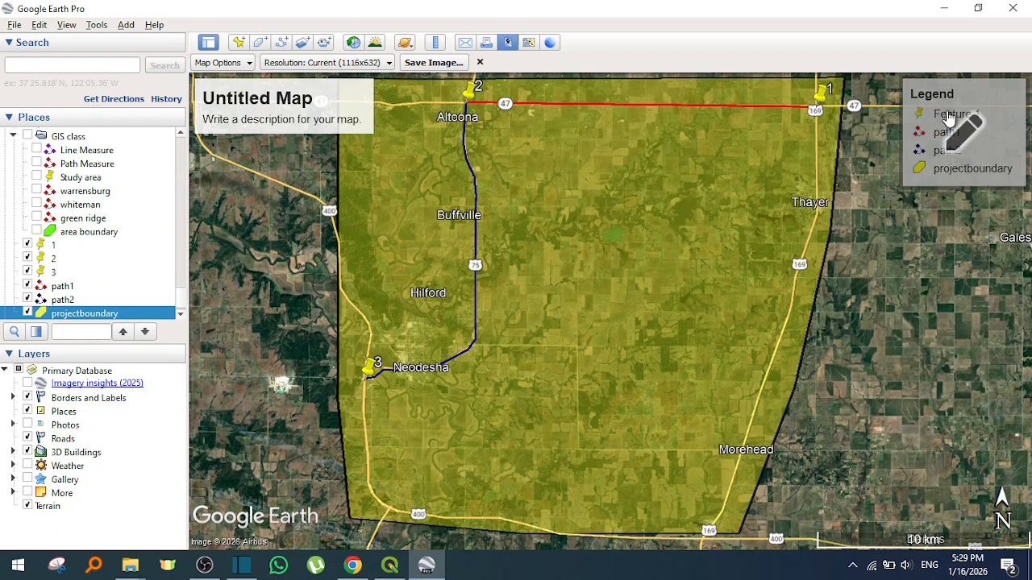
left_click(279, 105)
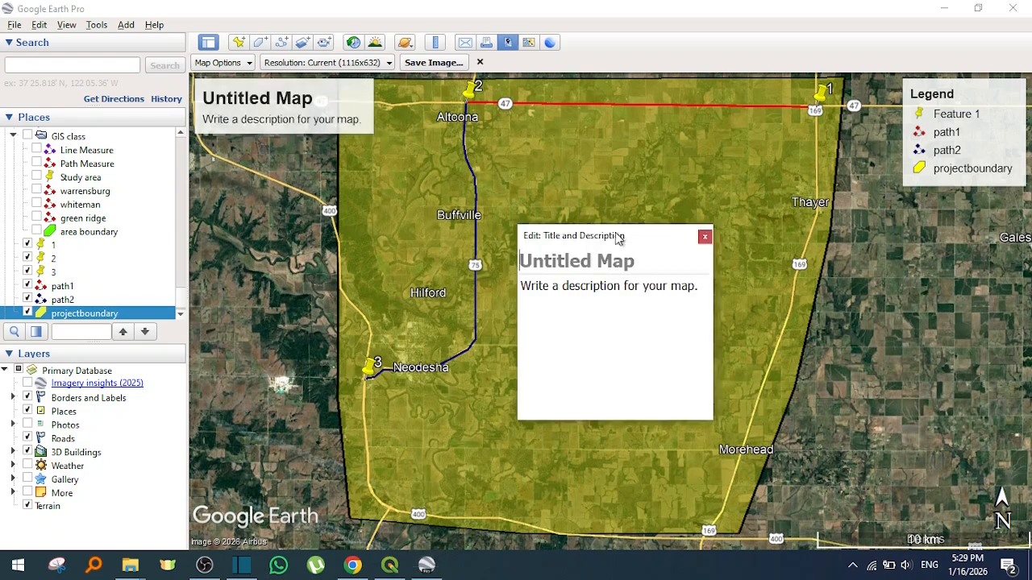
left_click(596, 261)
type("exa")
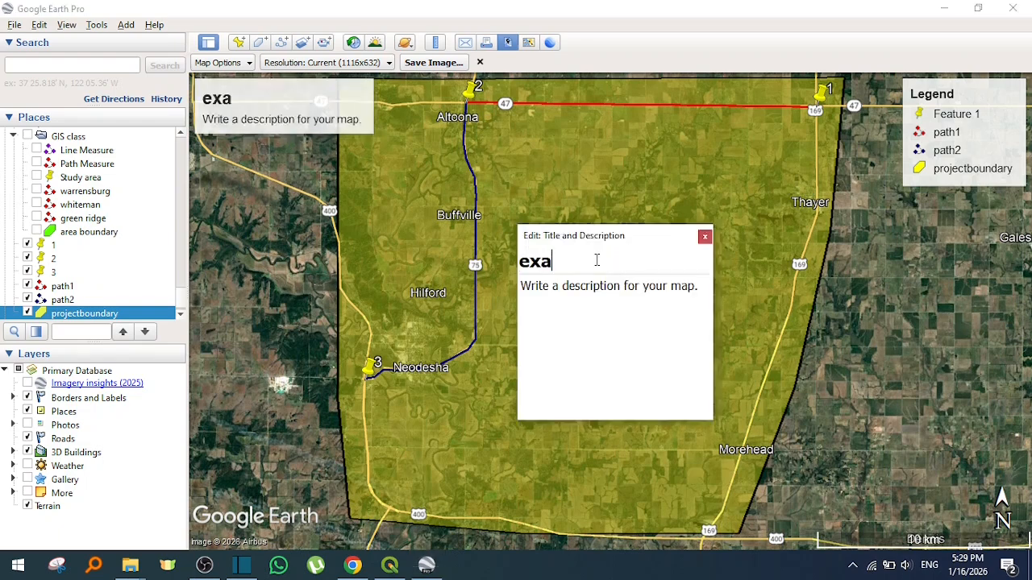
type("mple")
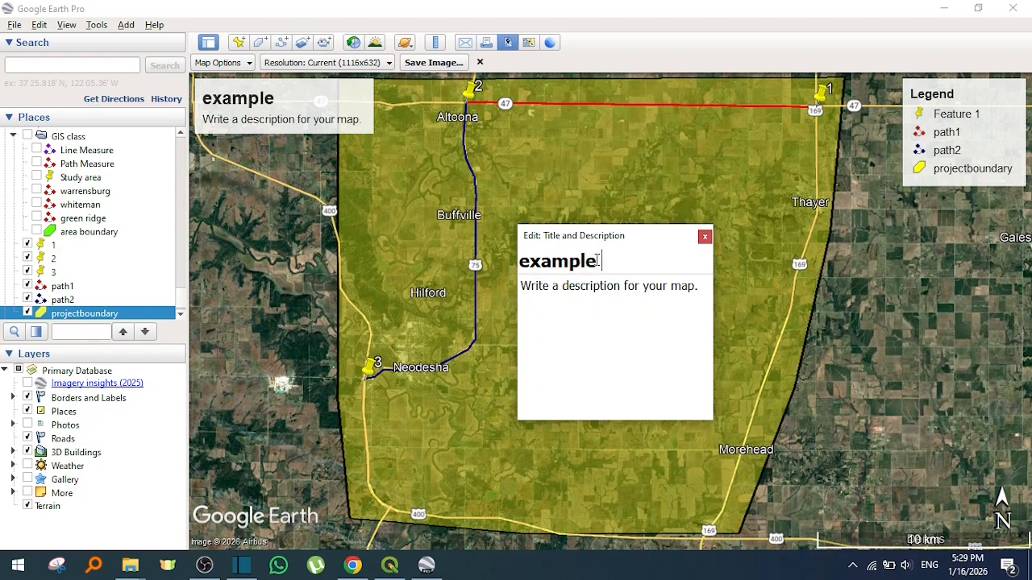
type(" map")
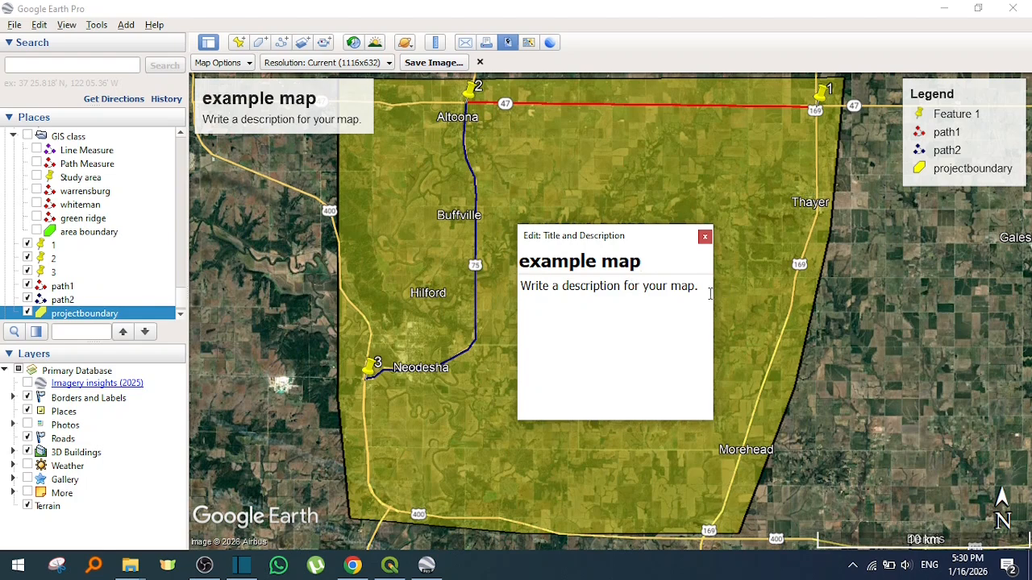
left_click(774, 333)
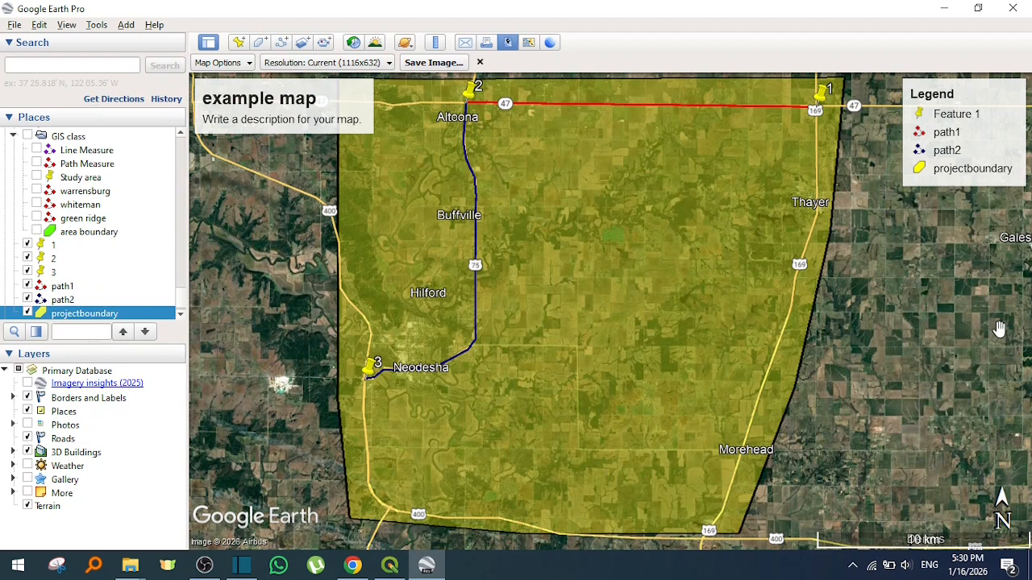
Review the legend, the map's element and styling options, and the available image resolutions.
mouse_move(987, 169)
left_click(250, 63)
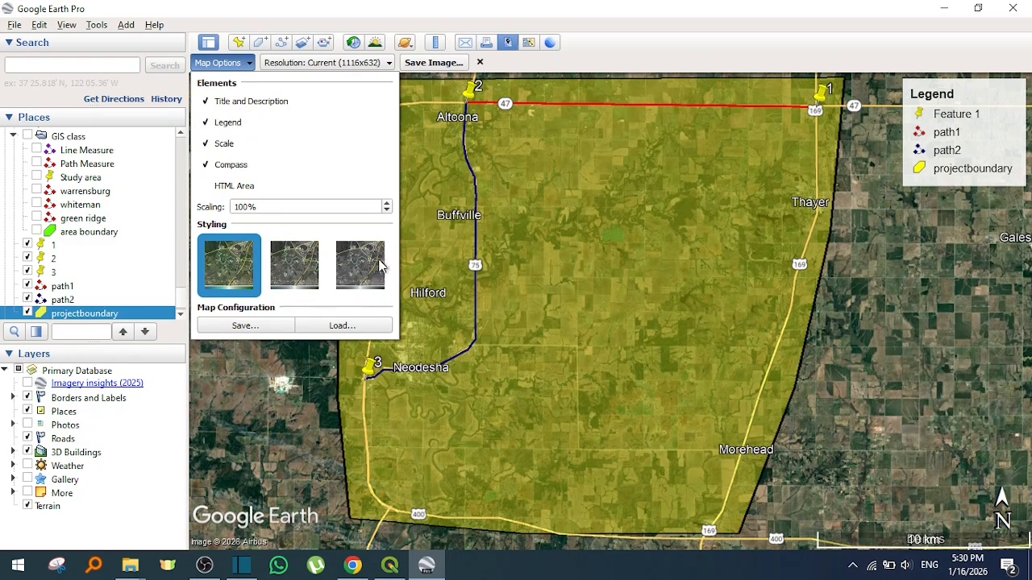
left_click(252, 63)
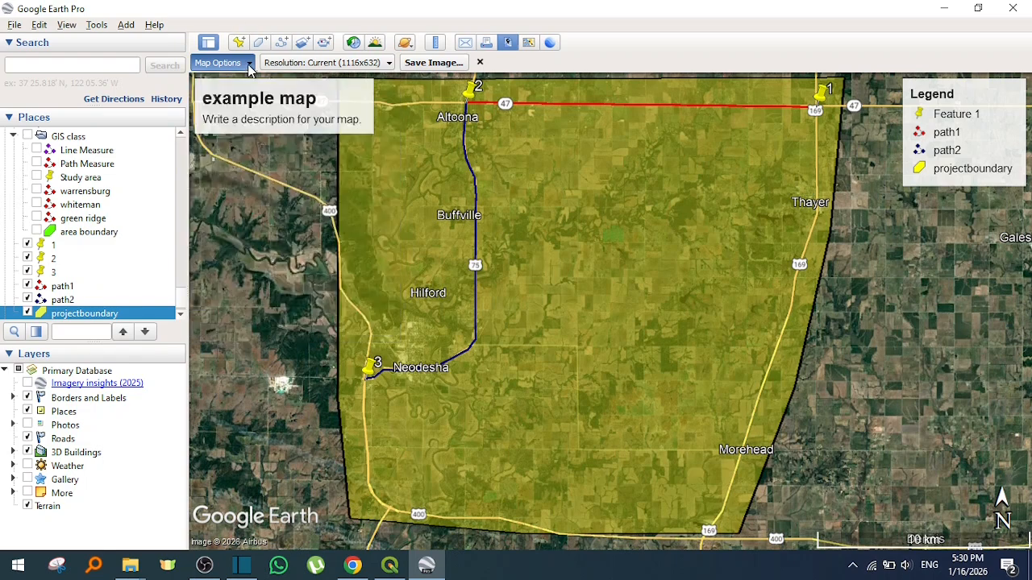
left_click(388, 64)
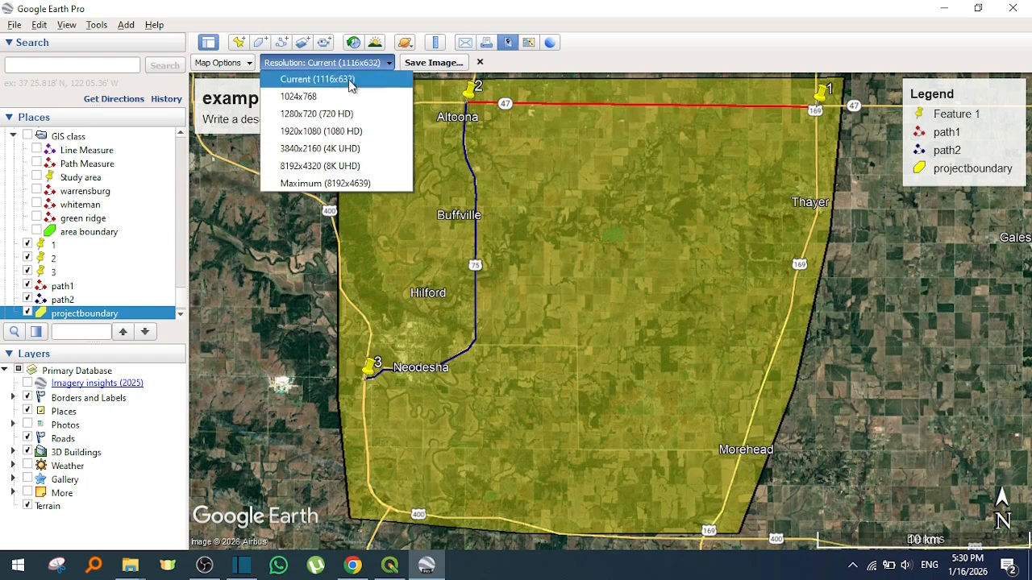
left_click(386, 65)
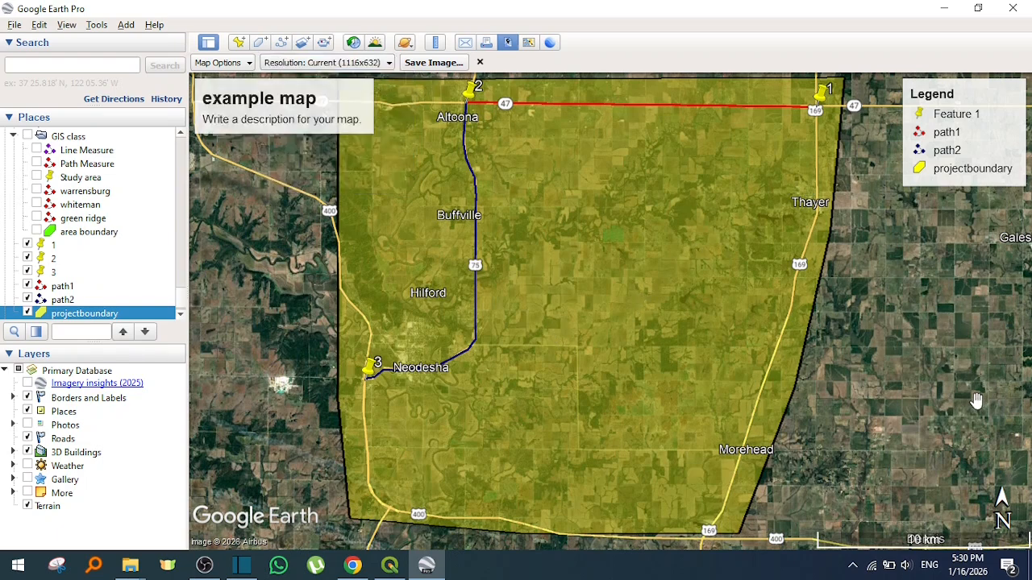
Start saving the map image, choose the Desktop as the destination, and open the choice of image file types.
left_click(449, 63)
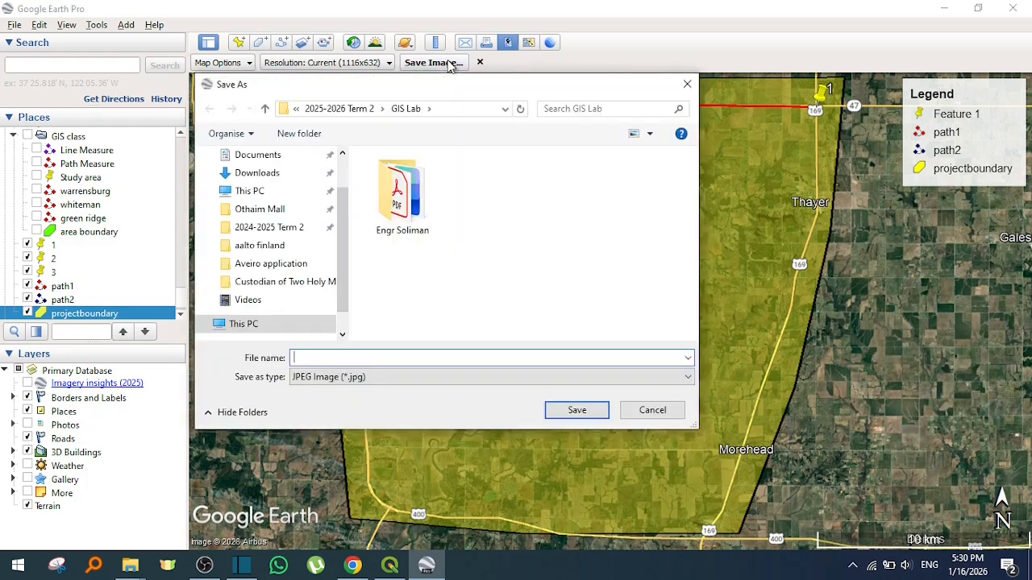
scroll(323, 177, "up", 2)
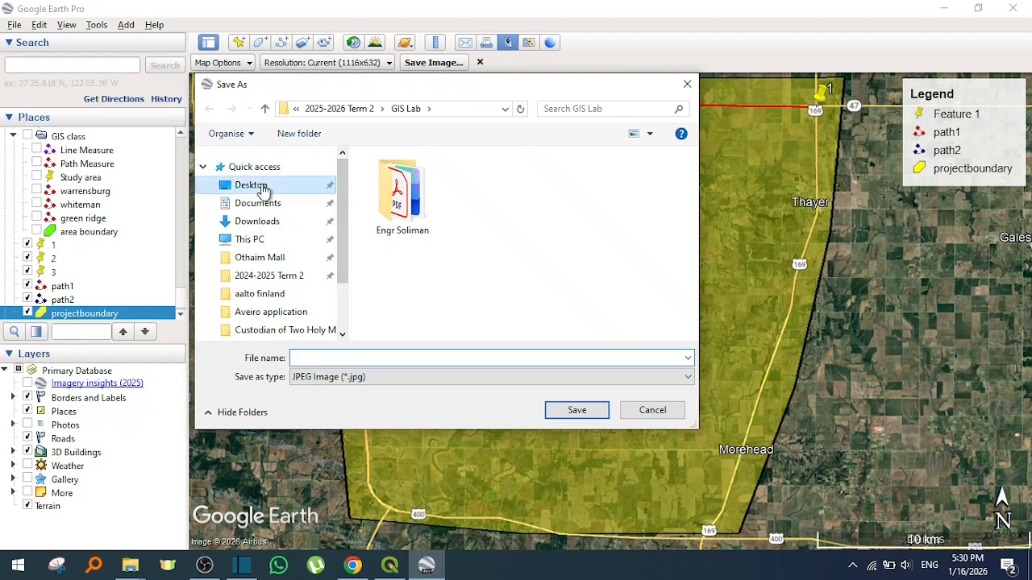
left_click(254, 185)
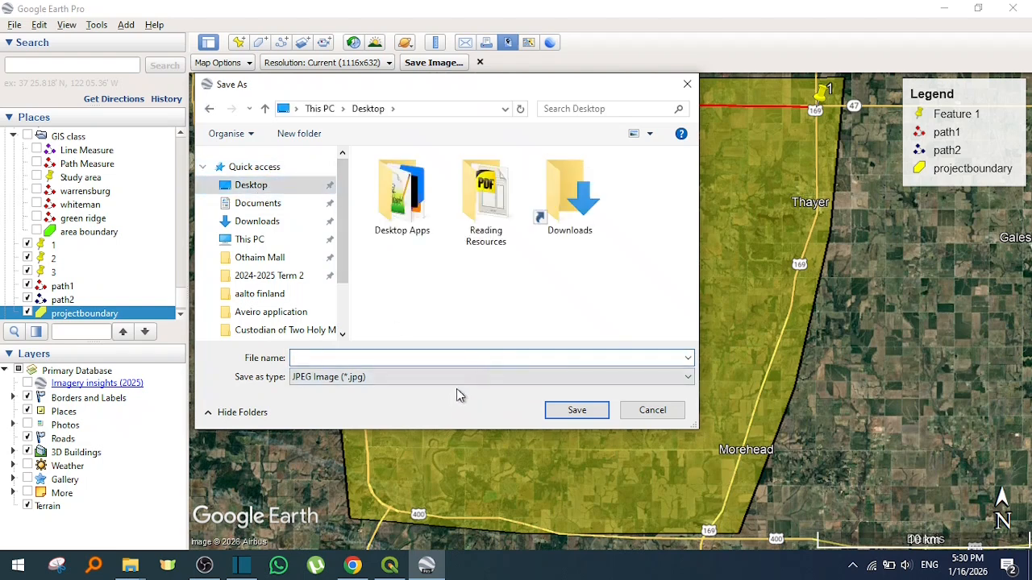
left_click(458, 377)
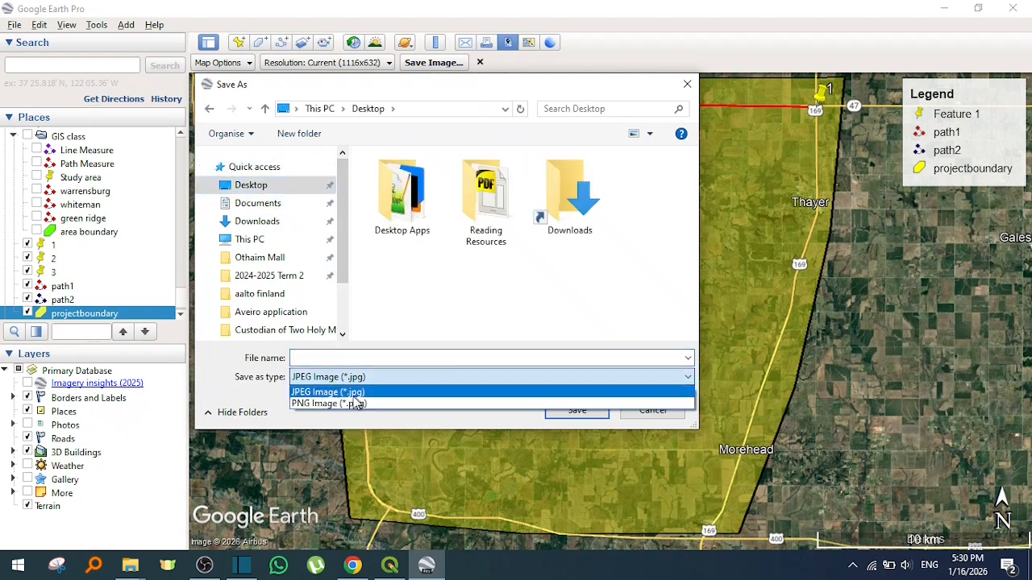